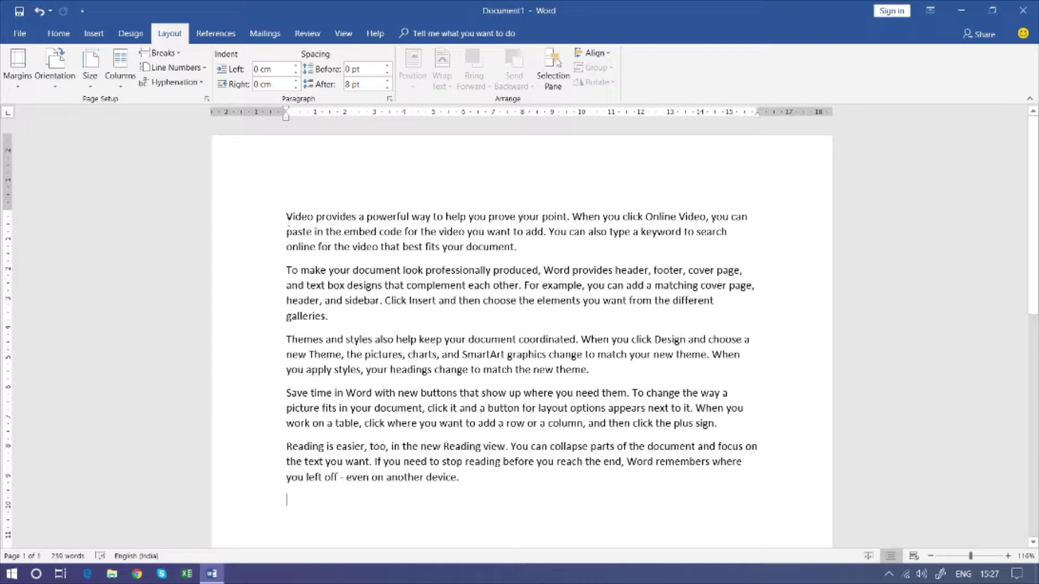
Select all five sample paragraphs and lay them out in two columns.
left_click_drag(287, 216, 460, 479)
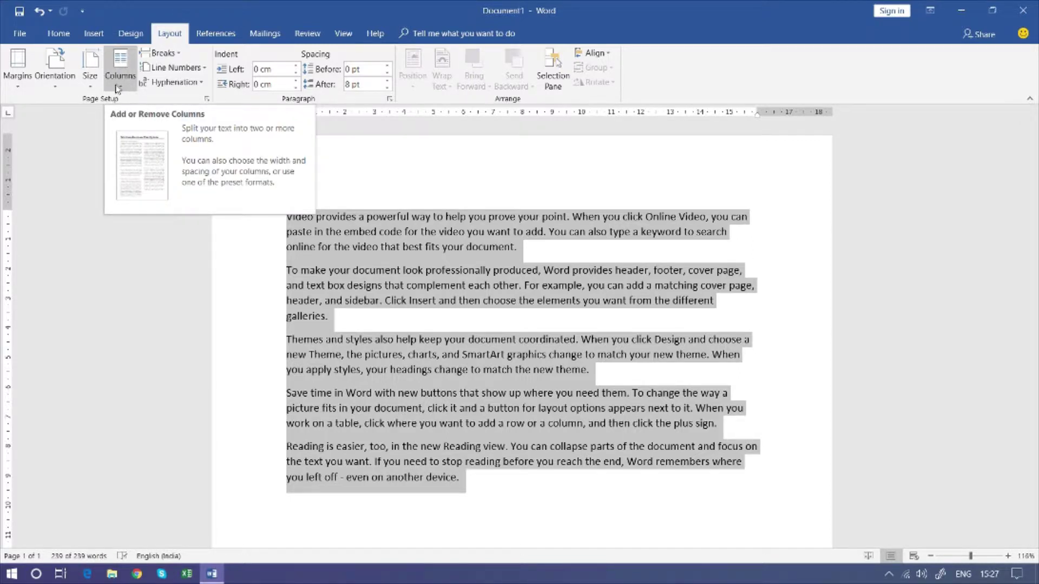
left_click(118, 88)
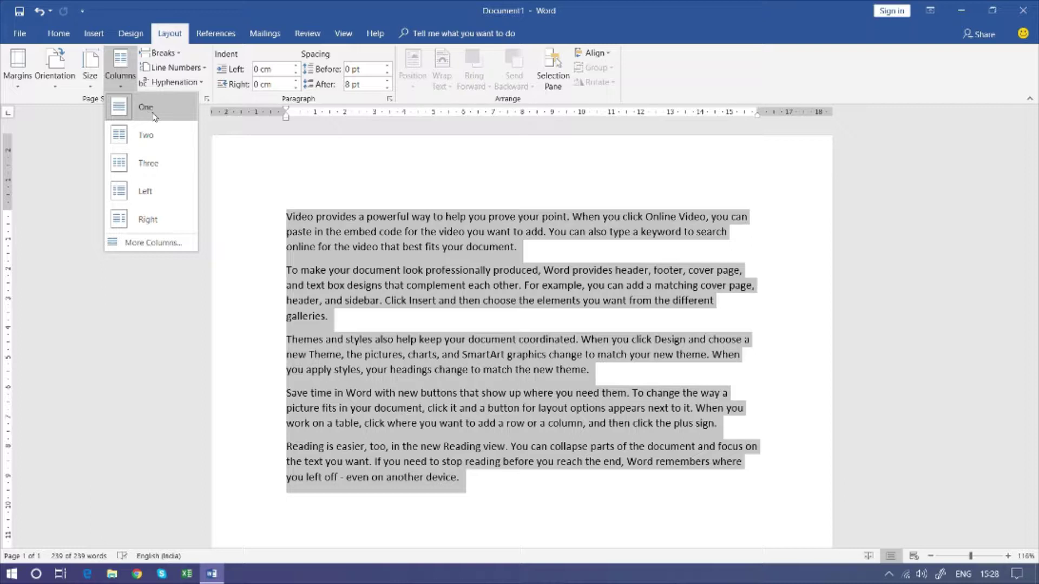
left_click(143, 142)
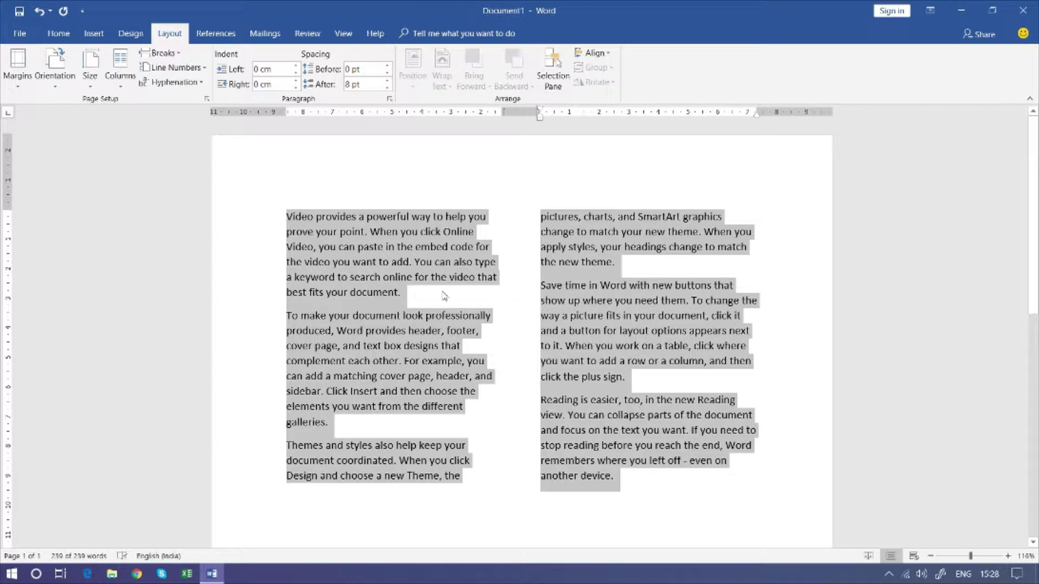
left_click(386, 407)
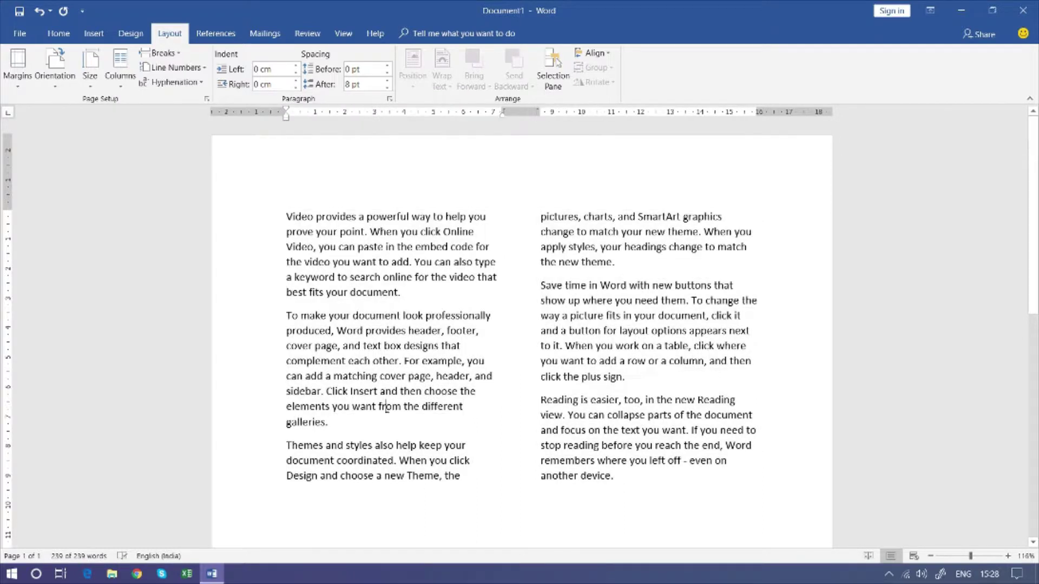
left_click(466, 477)
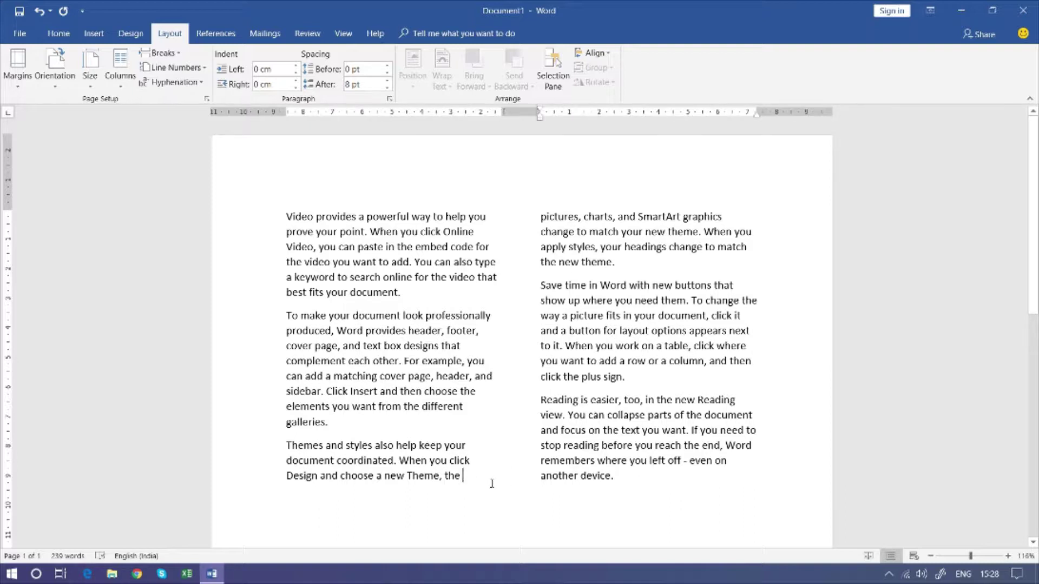
left_click(623, 481)
left_click(616, 481)
left_click(287, 445)
scroll(318, 379, "down", 2)
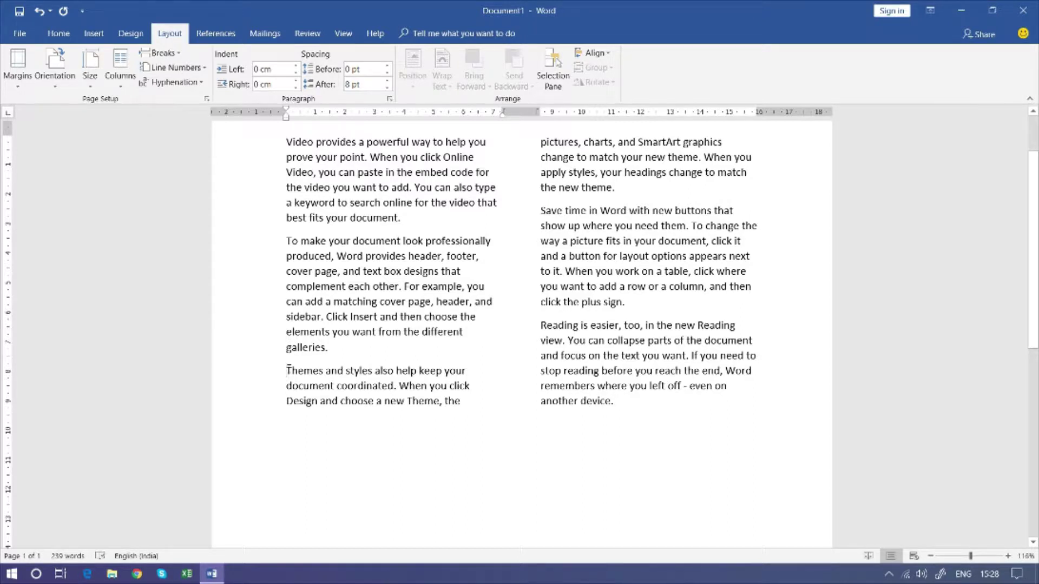
scroll(424, 468, "up", 2)
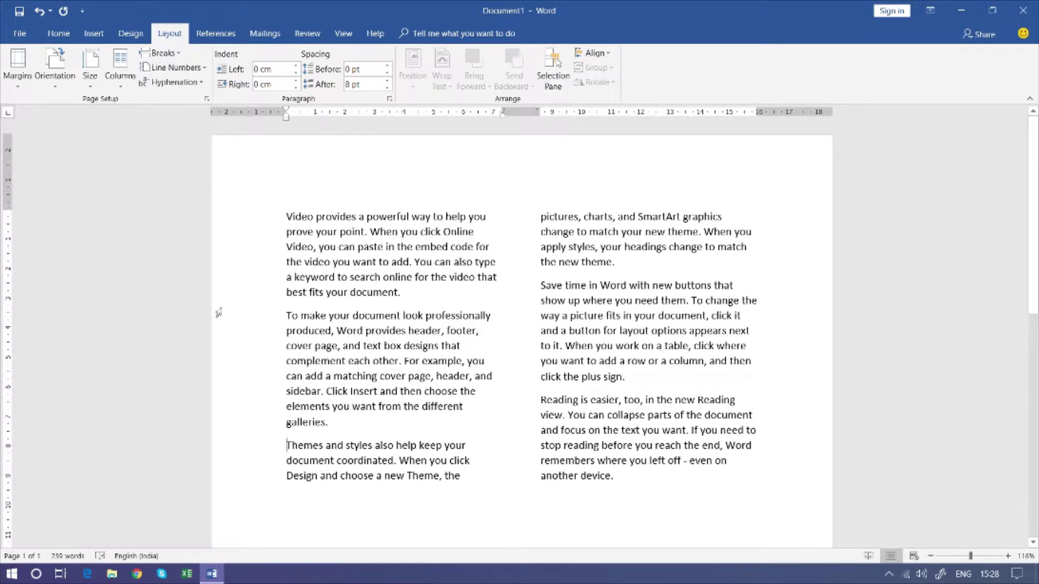
Insert a column break before 'Themes' so it starts the right column, then reselect the text.
left_click(170, 54)
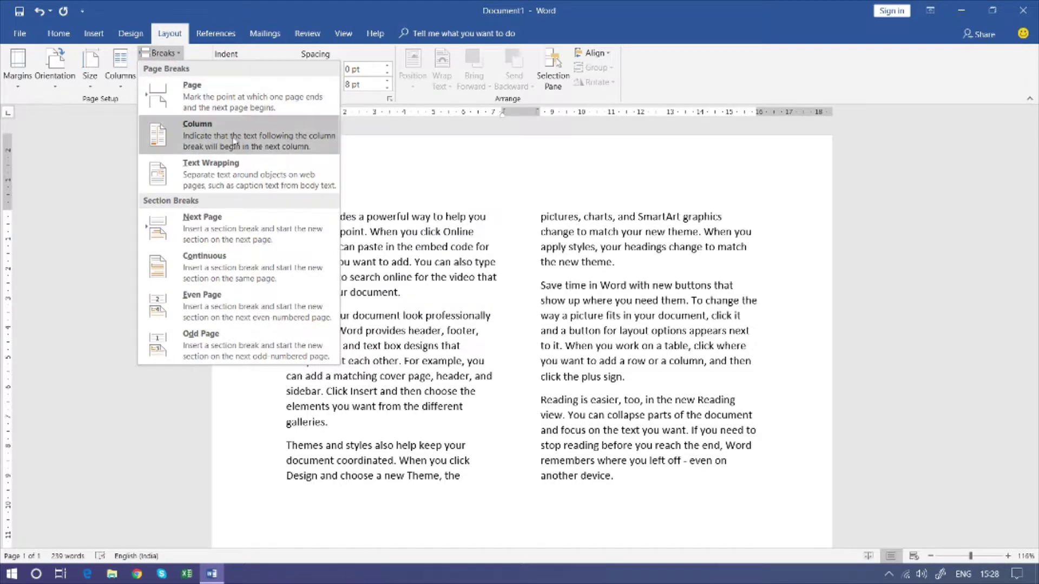
left_click(201, 139)
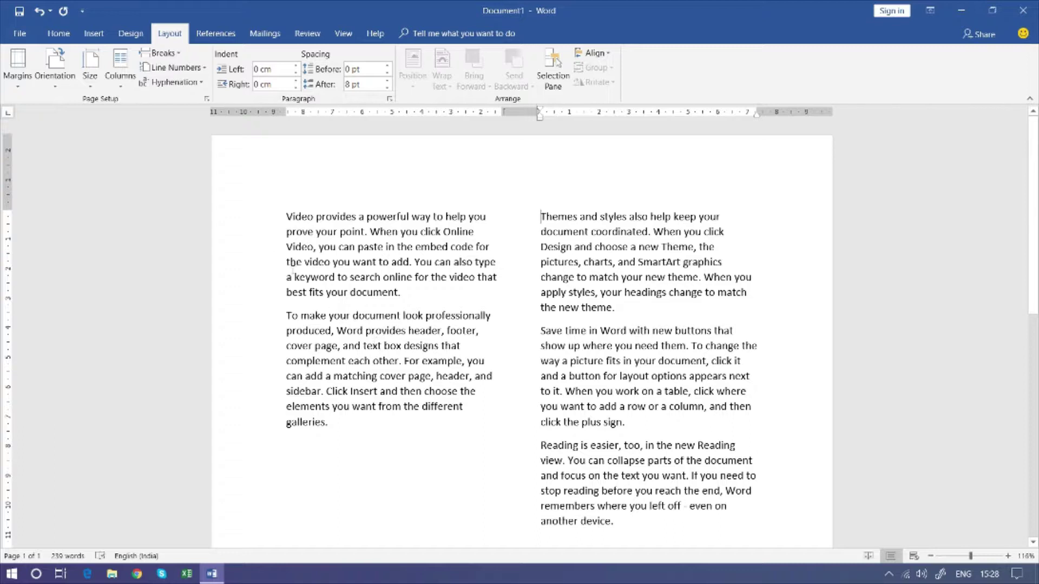
mouse_move(255, 215)
left_mouse_down()
mouse_move(396, 403)
mouse_move(525, 533)
left_mouse_up()
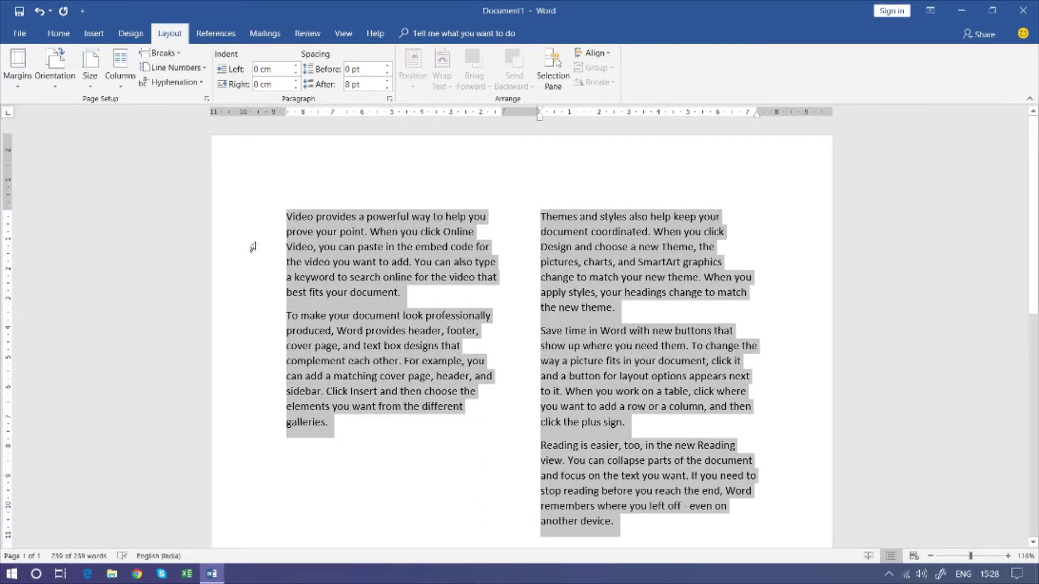
Switch the selected text to three columns.
left_click(124, 87)
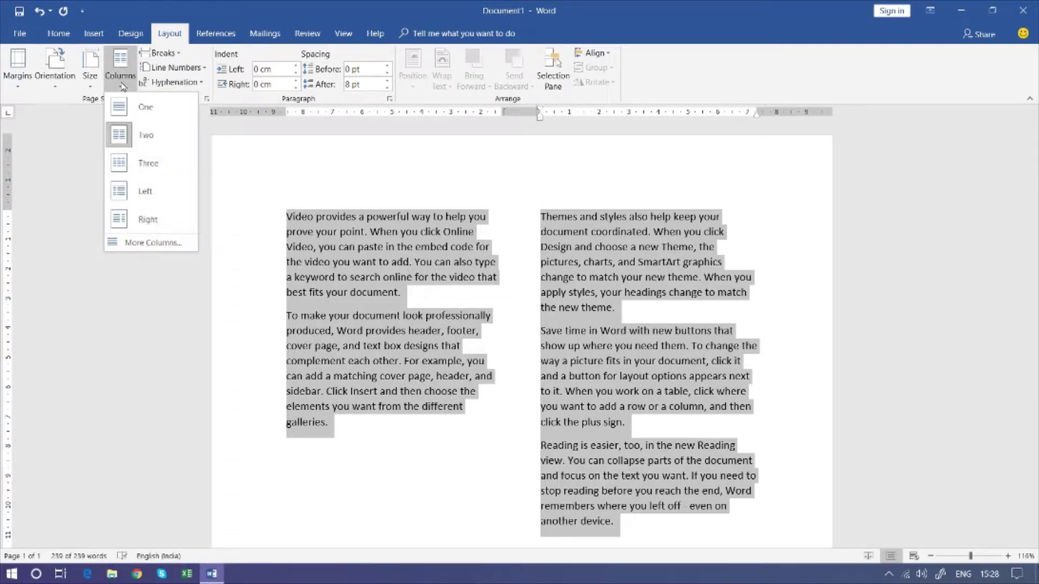
left_click(142, 164)
scroll(534, 295, "down", 3)
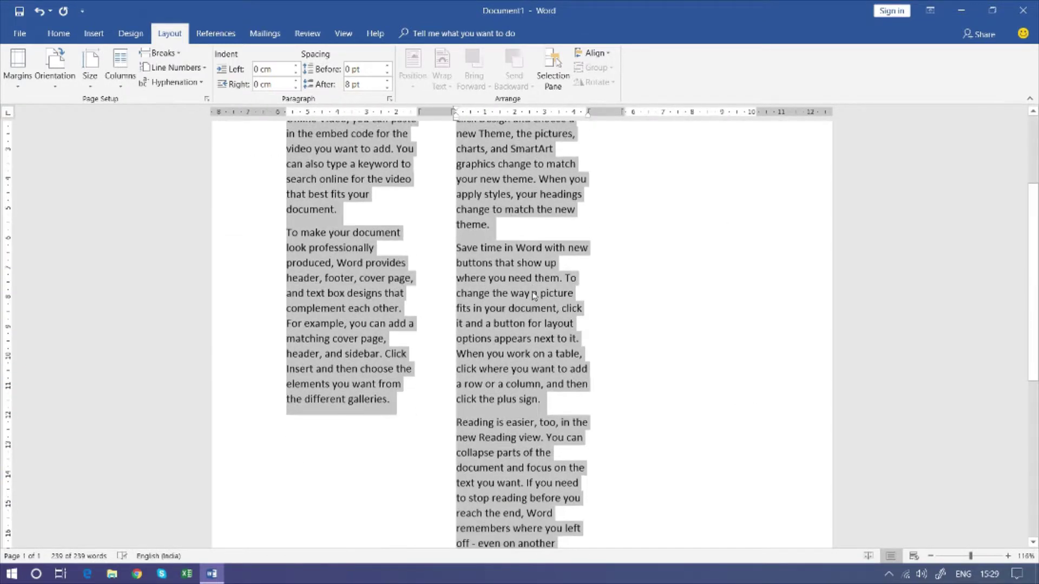
scroll(534, 294, "down", 3)
scroll(534, 295, "up", 1)
scroll(534, 295, "up", 5)
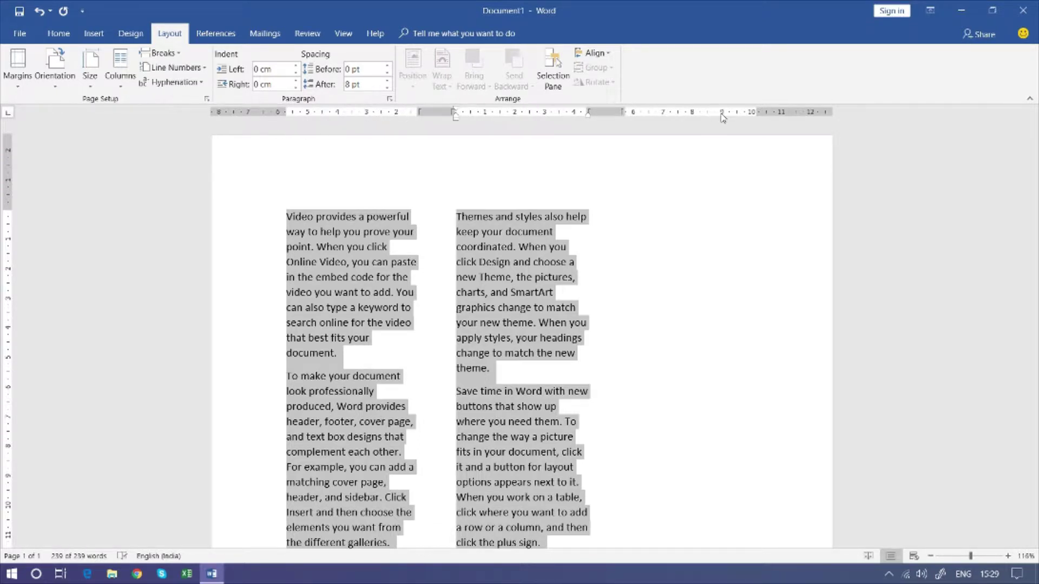
scroll(701, 355, "down", 3)
scroll(704, 355, "up", 3)
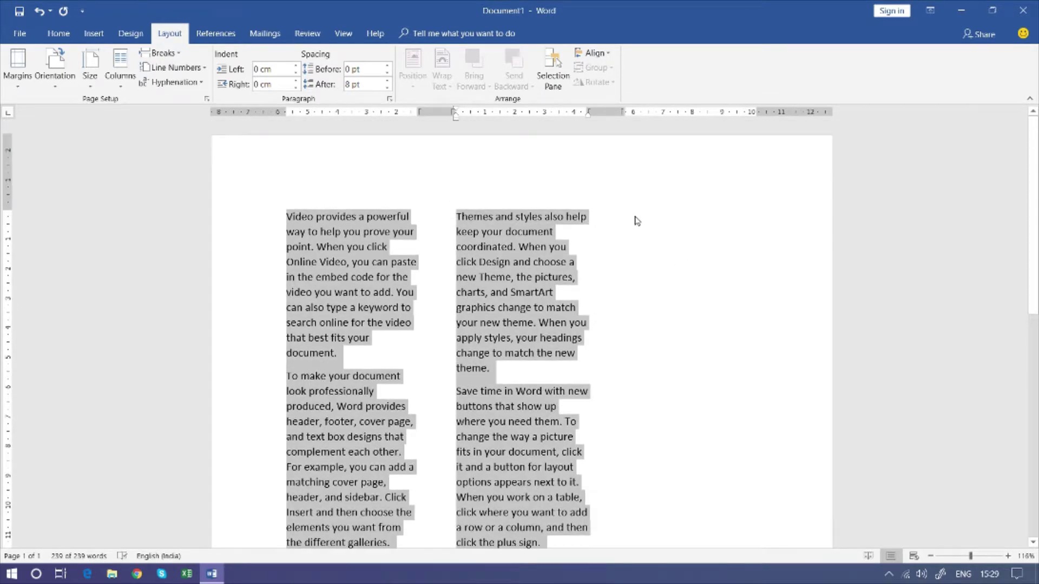
scroll(628, 411, "down", 5)
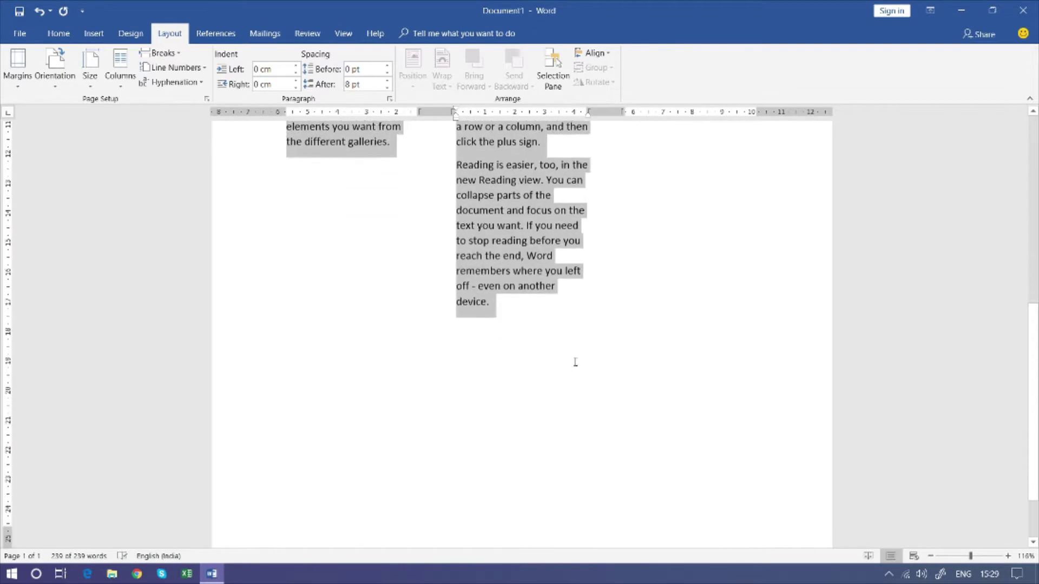
Place the insertion point after the final word 'device.'.
left_click(495, 293)
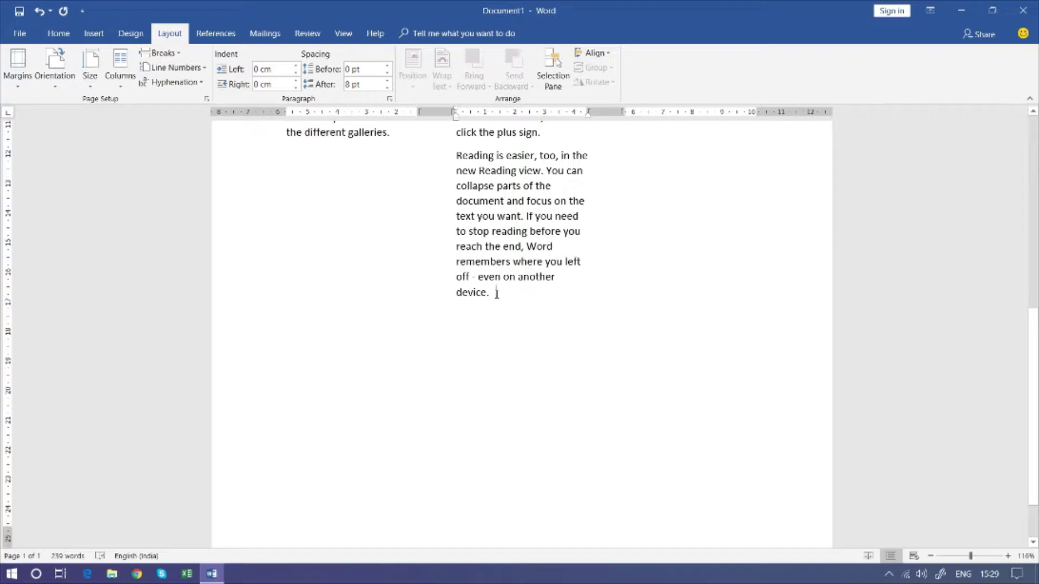
scroll(497, 294, "up", 6)
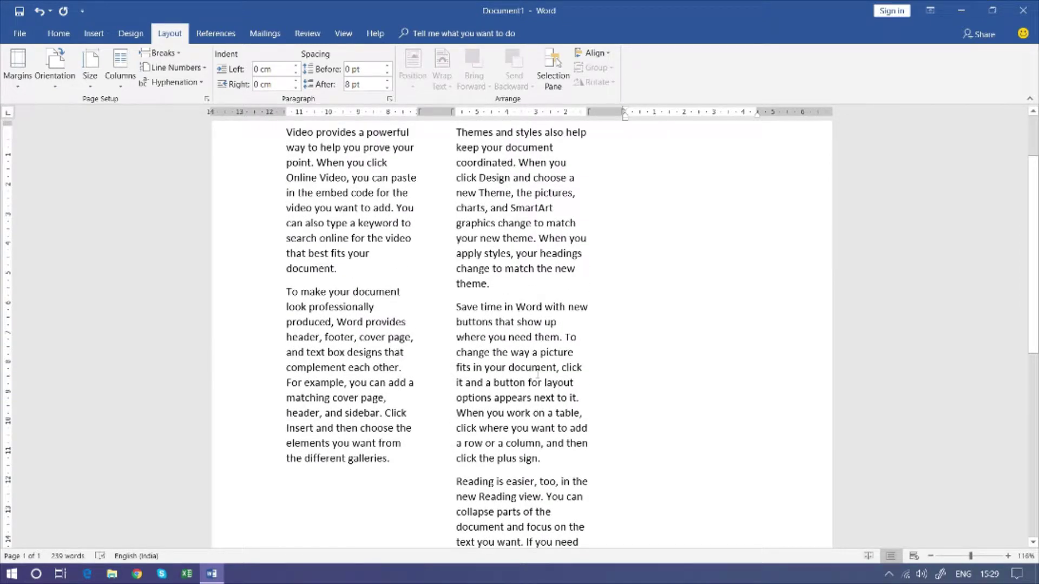
scroll(628, 286, "up", 2)
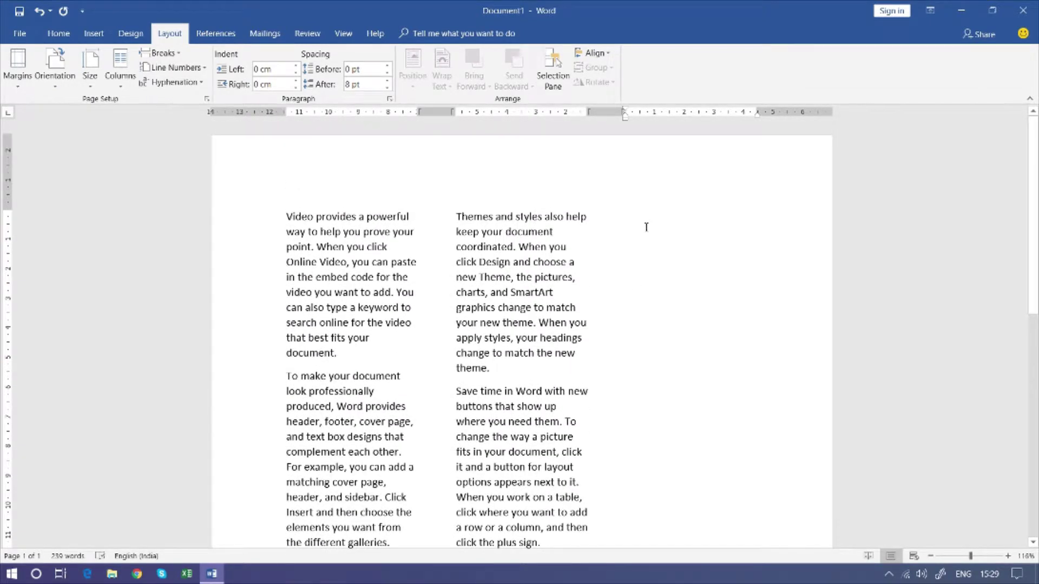
scroll(627, 373, "down", 3)
scroll(647, 391, "down", 4)
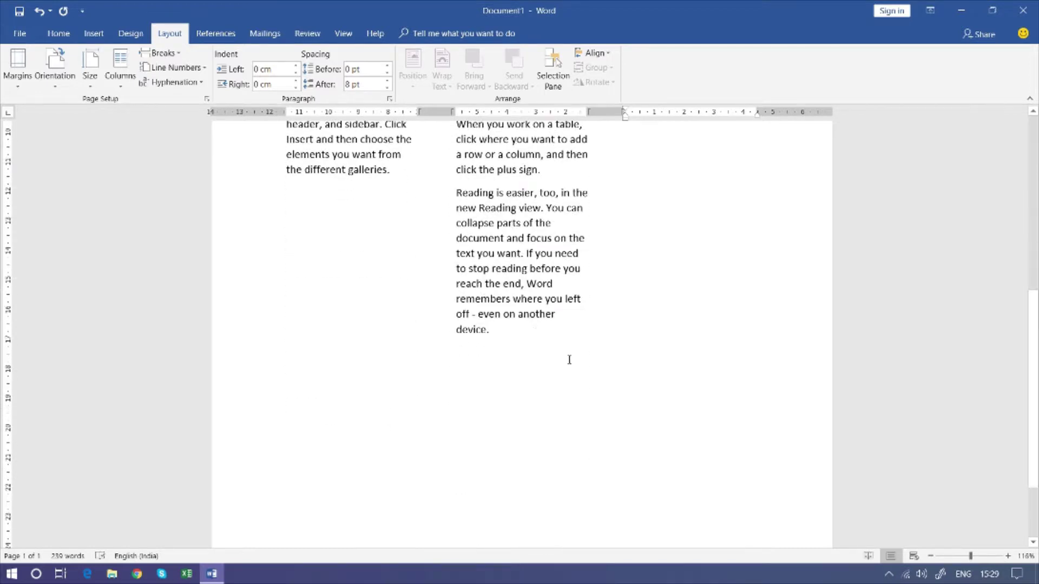
left_click(530, 327)
Insert a column break after 'device.', then type and delete test text in the third column.
key("ctrl+shift+Return")
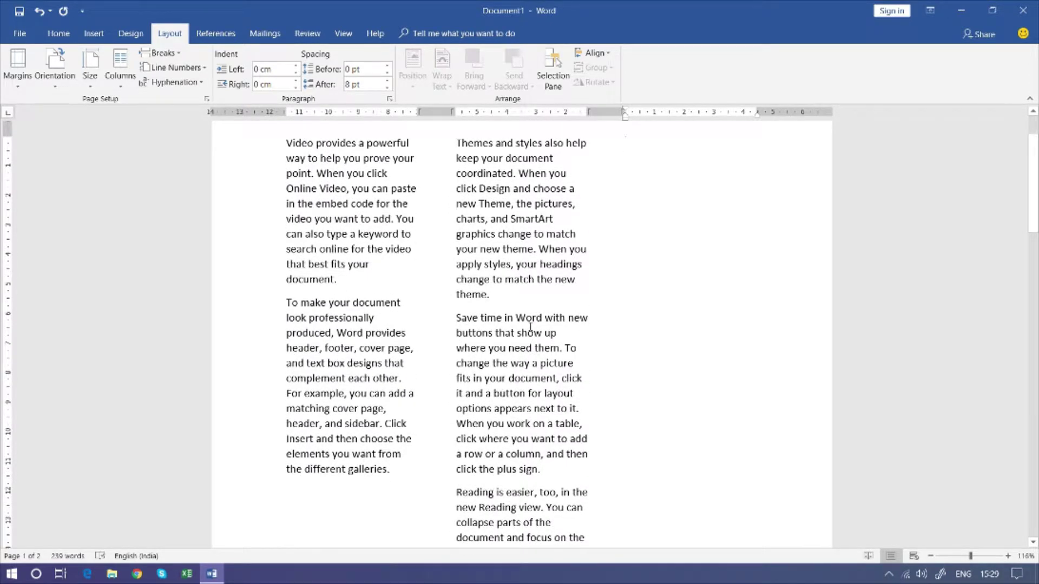
scroll(588, 347, "up", 1)
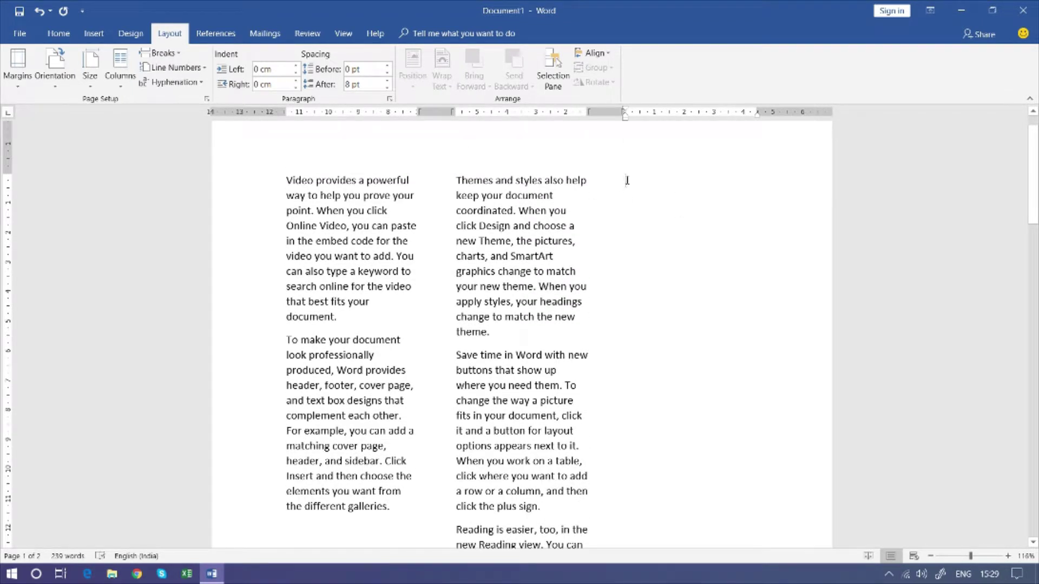
type("gdfghfghgj")
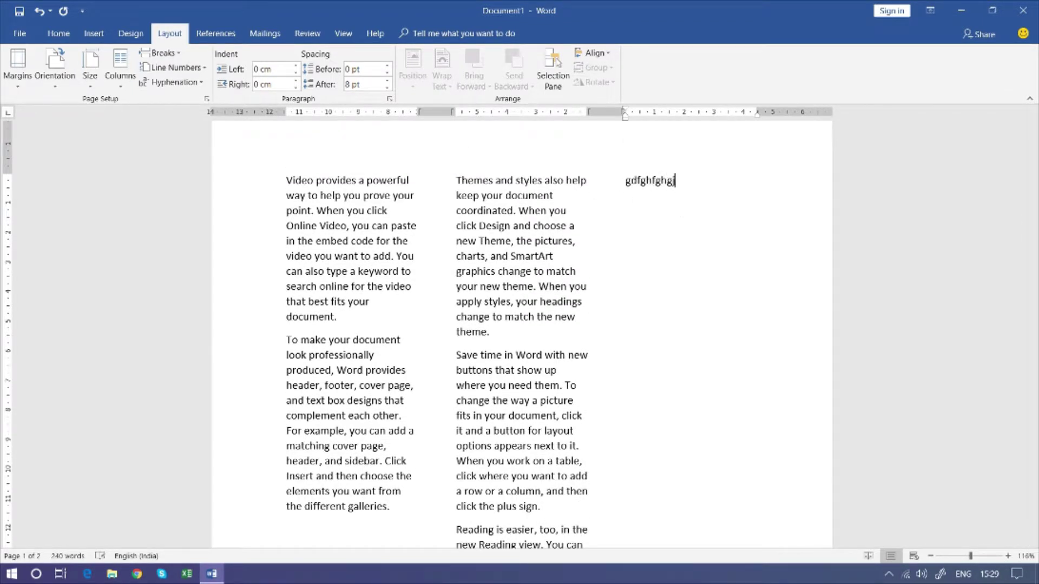
type("hjghjhghggkgkk")
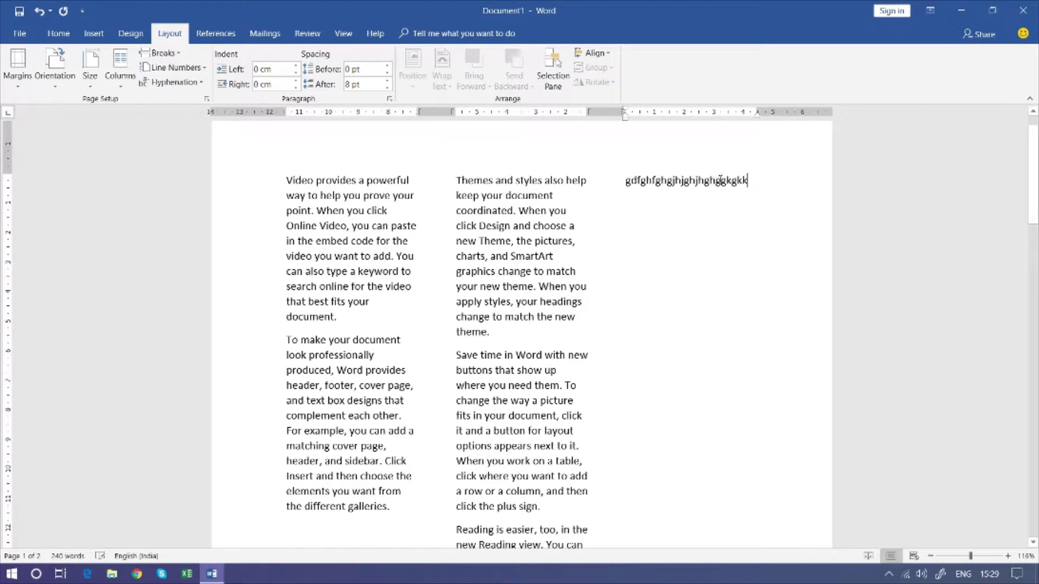
left_click_drag(625, 180, 756, 182)
key("BackSpace")
Place the insertion point before the 'Reading' paragraph.
scroll(514, 403, "down", 2)
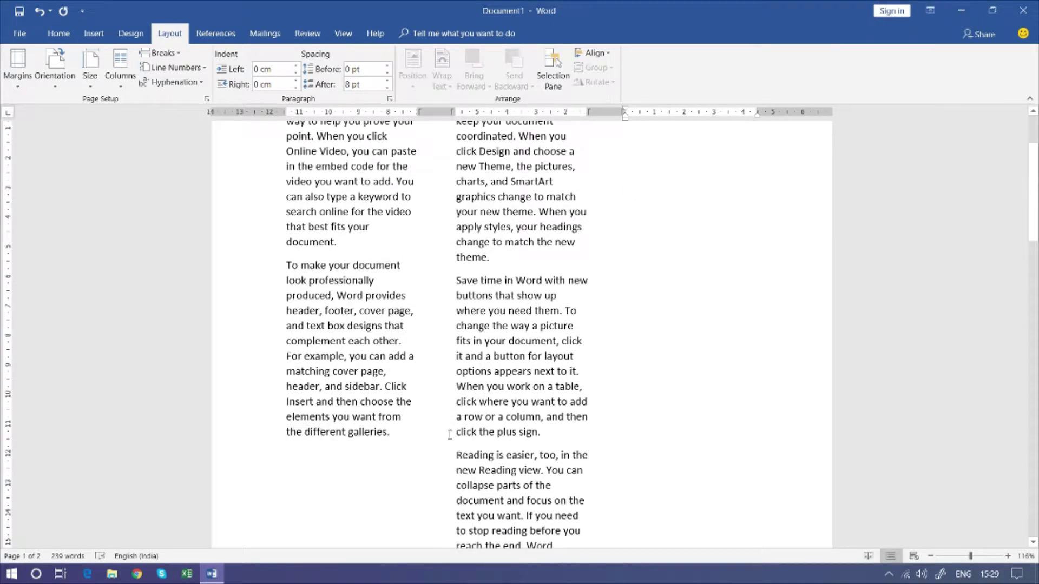
left_click(456, 452)
scroll(456, 453, "down", 3)
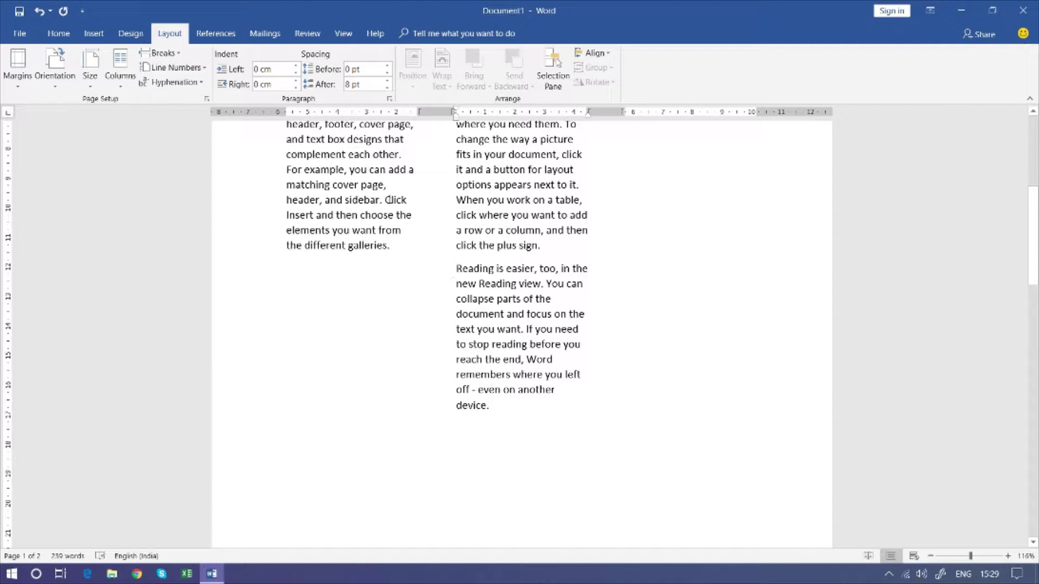
Push the 'Reading' paragraph into the third column with a column break, then select all text.
left_click(163, 53)
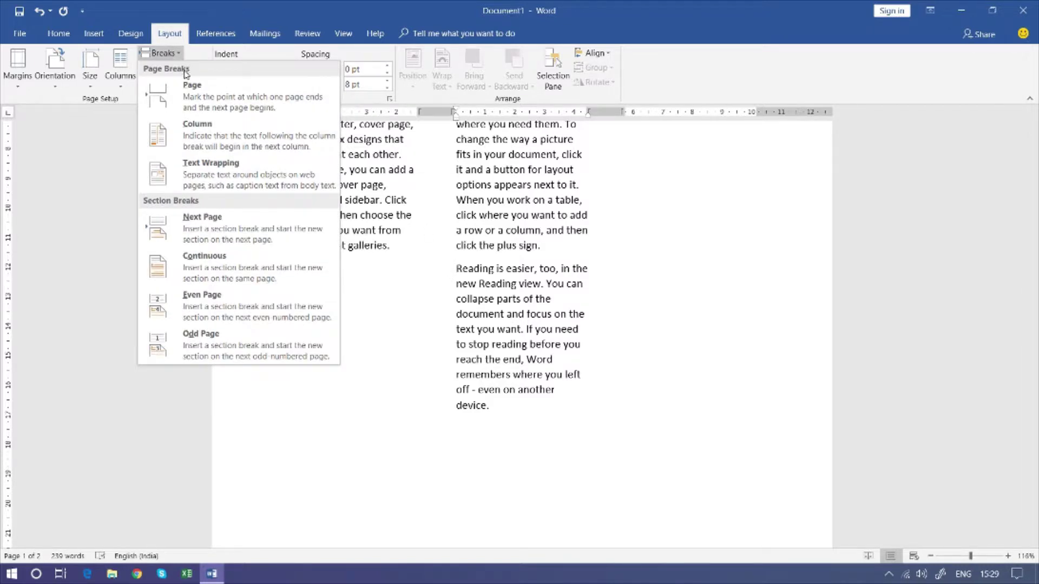
left_click(216, 147)
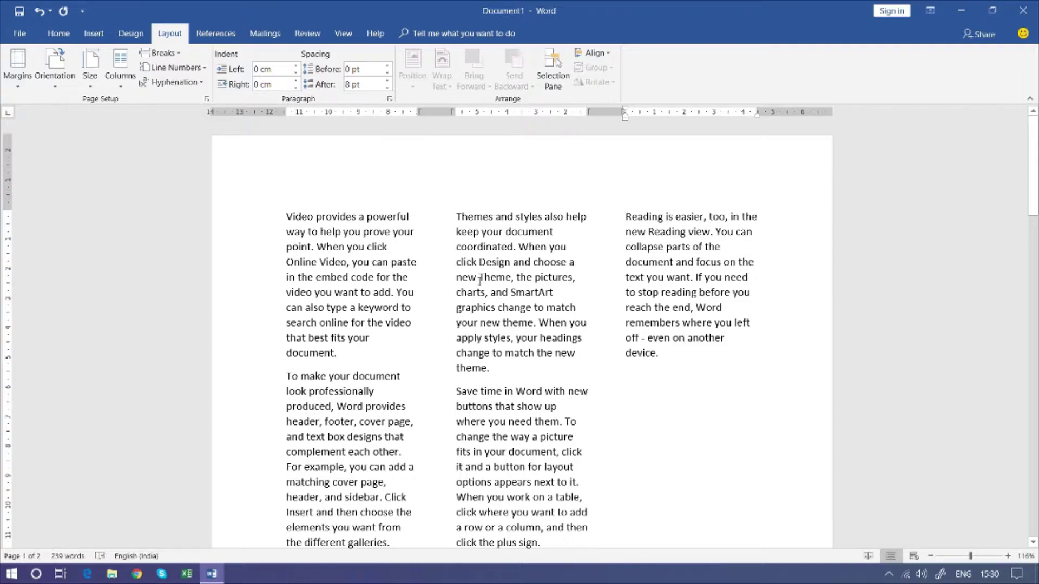
mouse_move(243, 213)
left_mouse_down()
mouse_move(719, 555)
mouse_move(763, 162)
left_mouse_up()
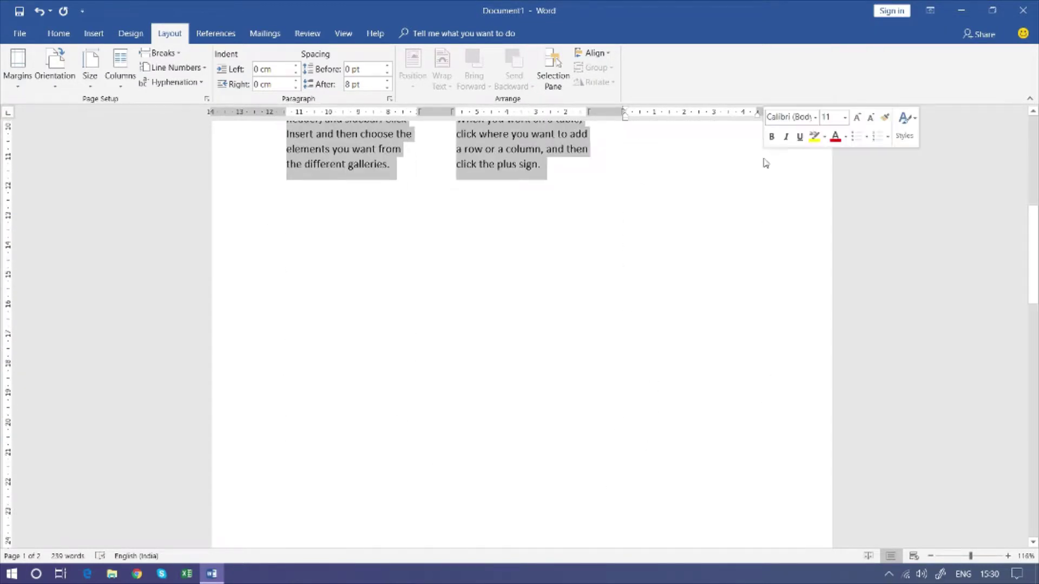
scroll(612, 384, "up", 5)
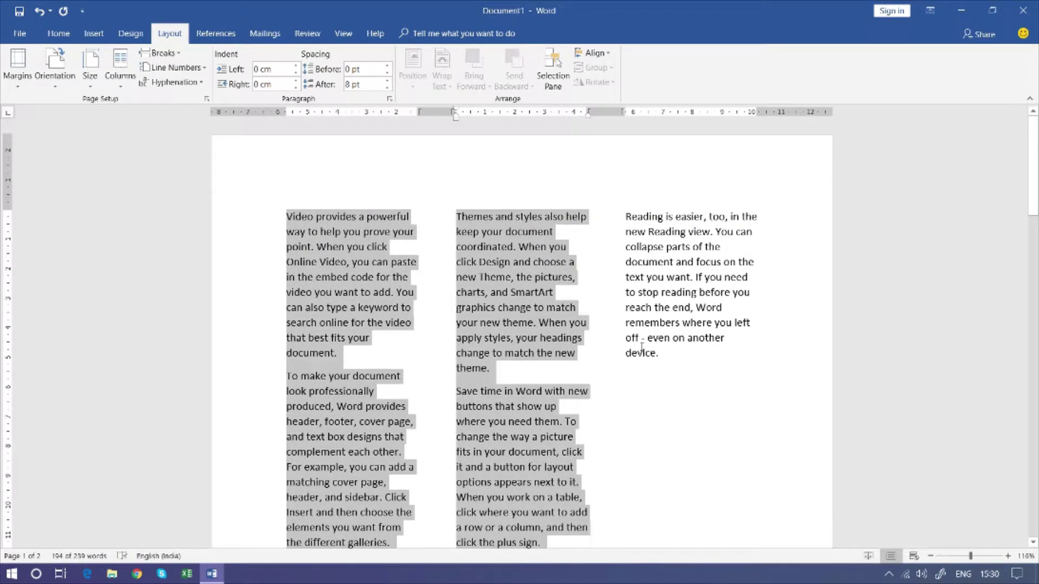
scroll(642, 348, "down", 1)
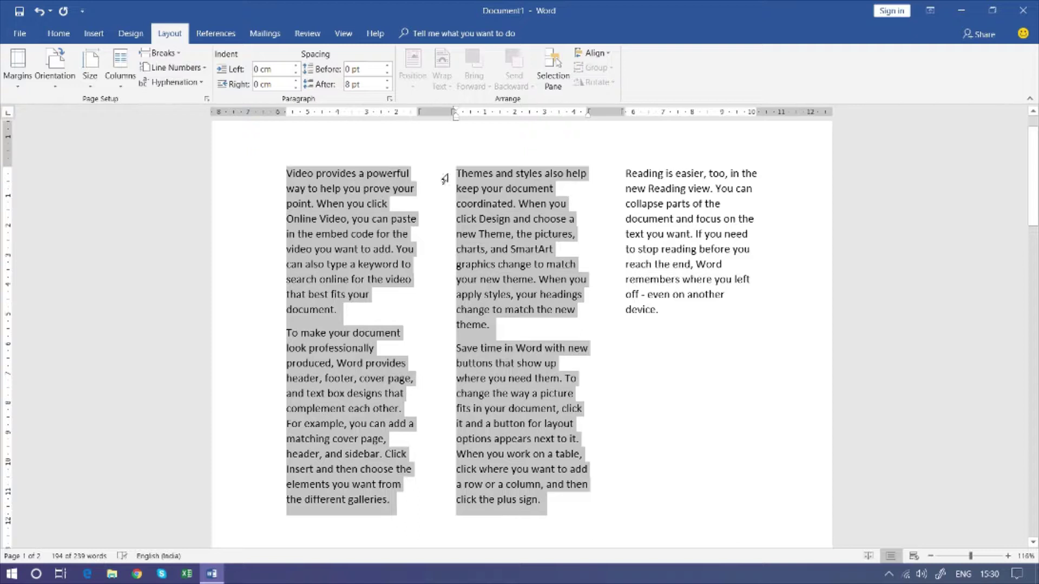
left_click(580, 174)
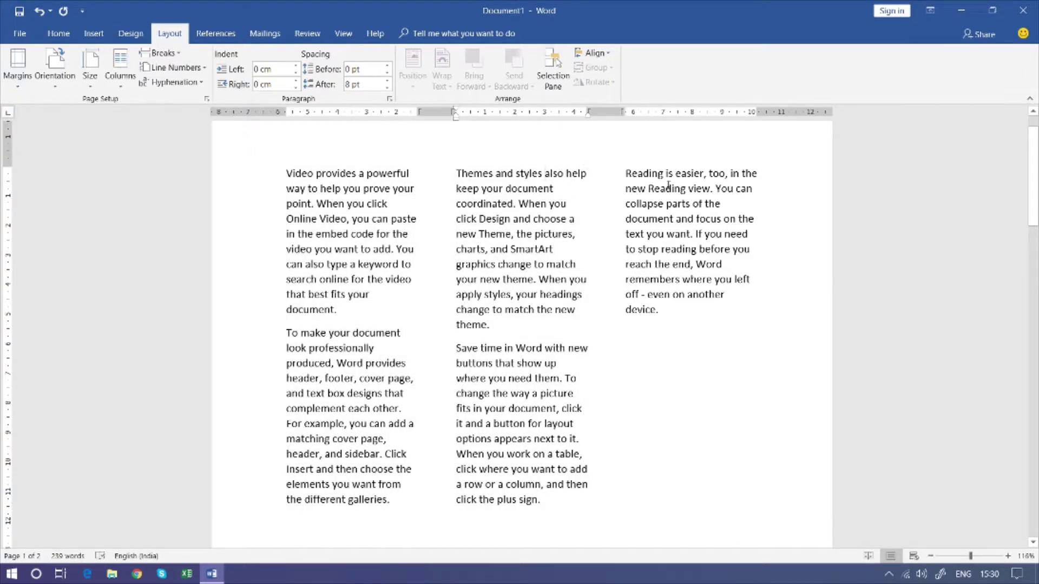
key("ctrl+a")
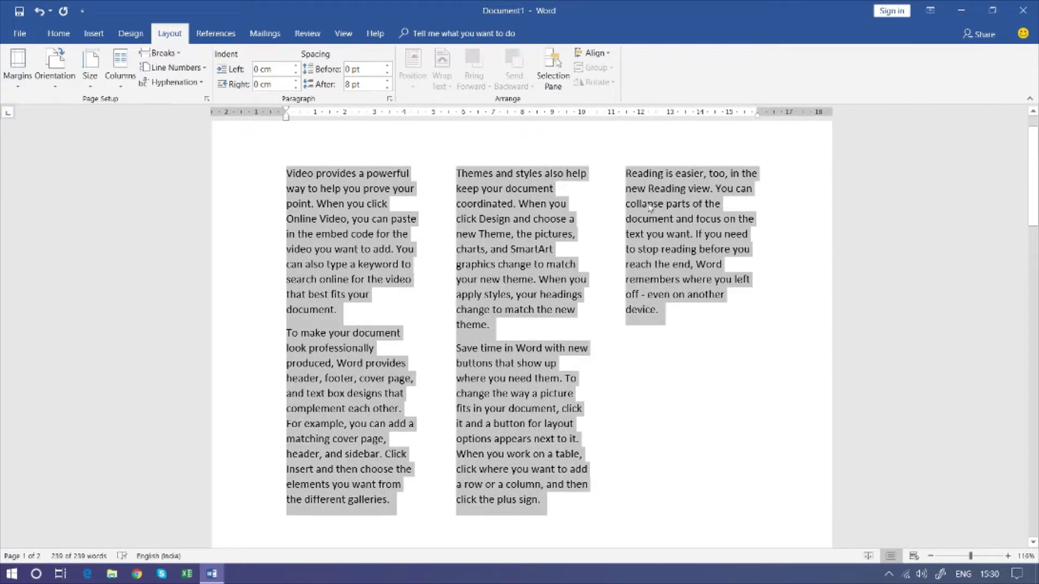
Try the Left column preset, then switch to Right for a wide left, narrow right layout.
left_click(123, 82)
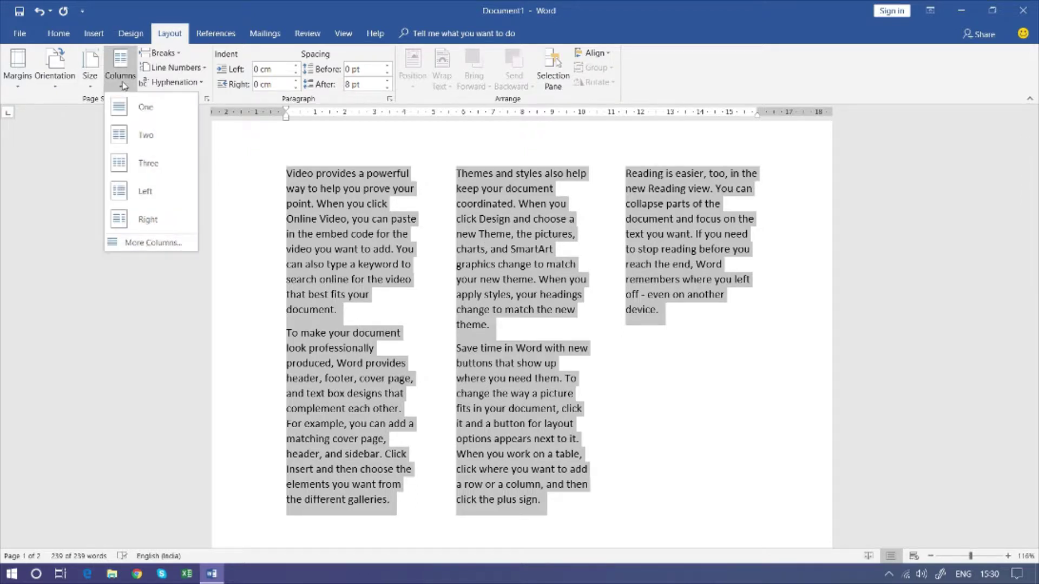
left_click(137, 198)
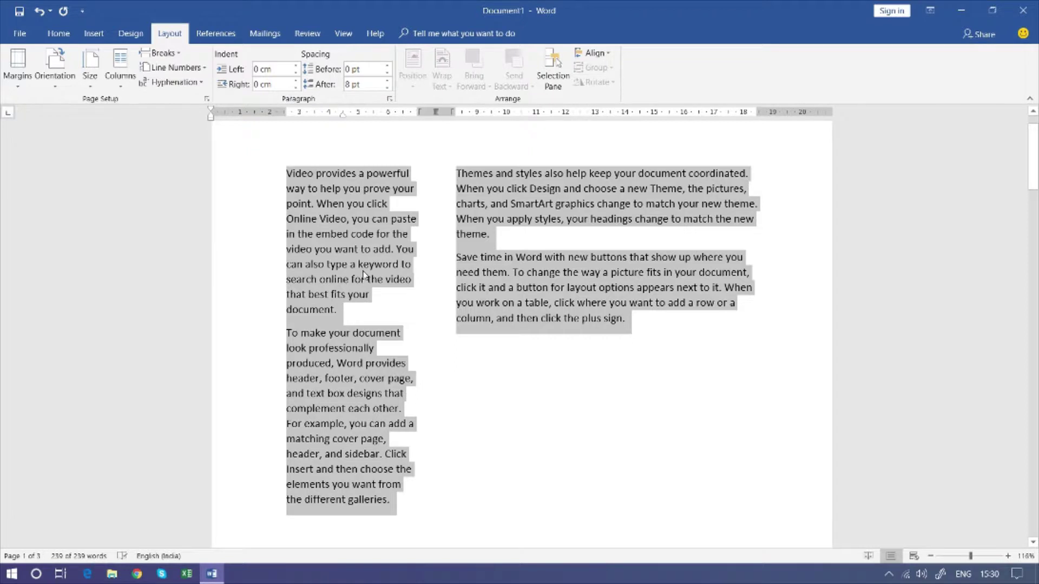
left_click(124, 88)
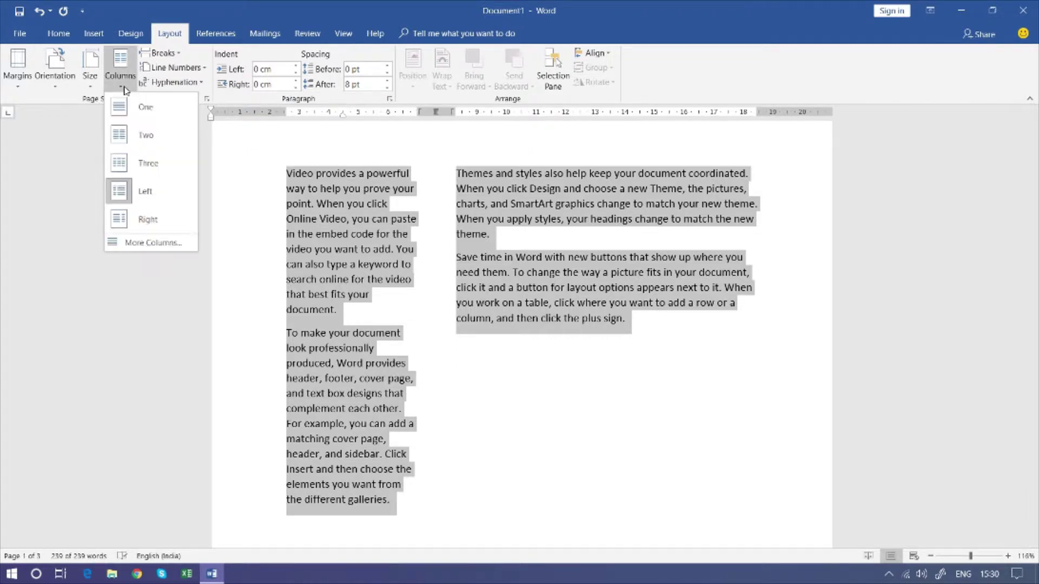
left_click(147, 220)
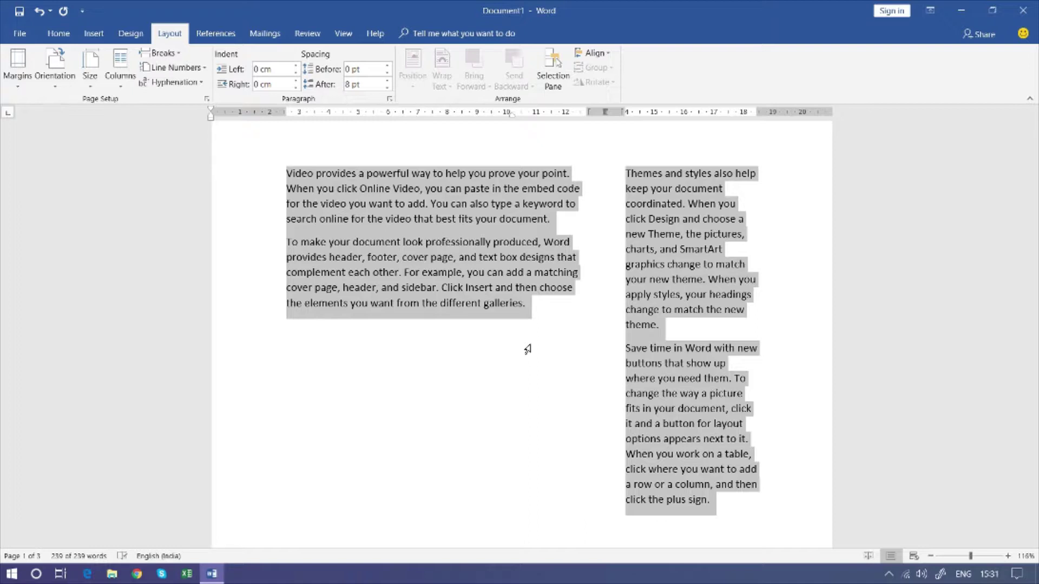
left_click(121, 81)
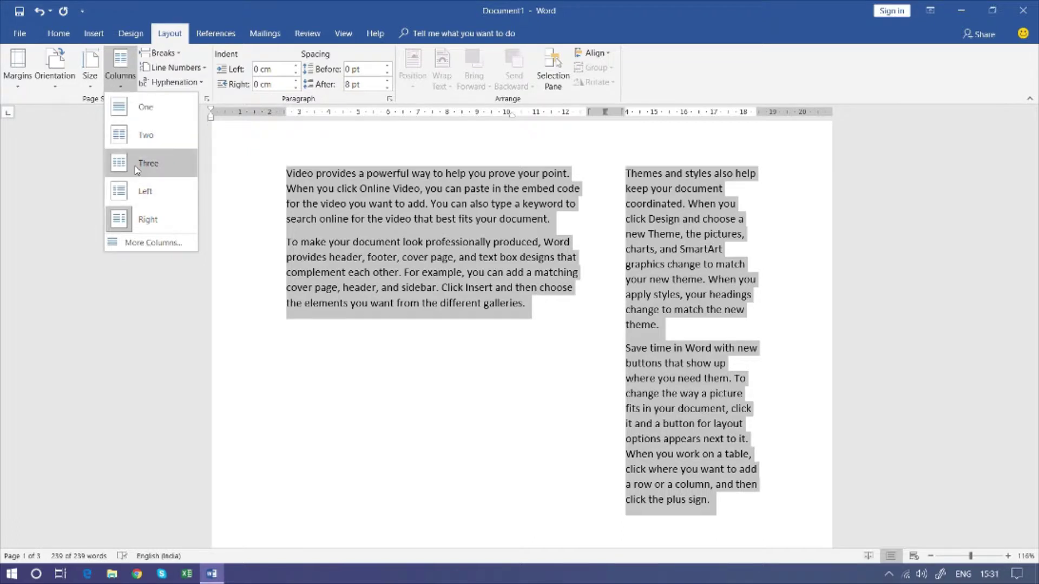
In More Columns, set 6 columns with Line between ticked and apply.
left_click(144, 244)
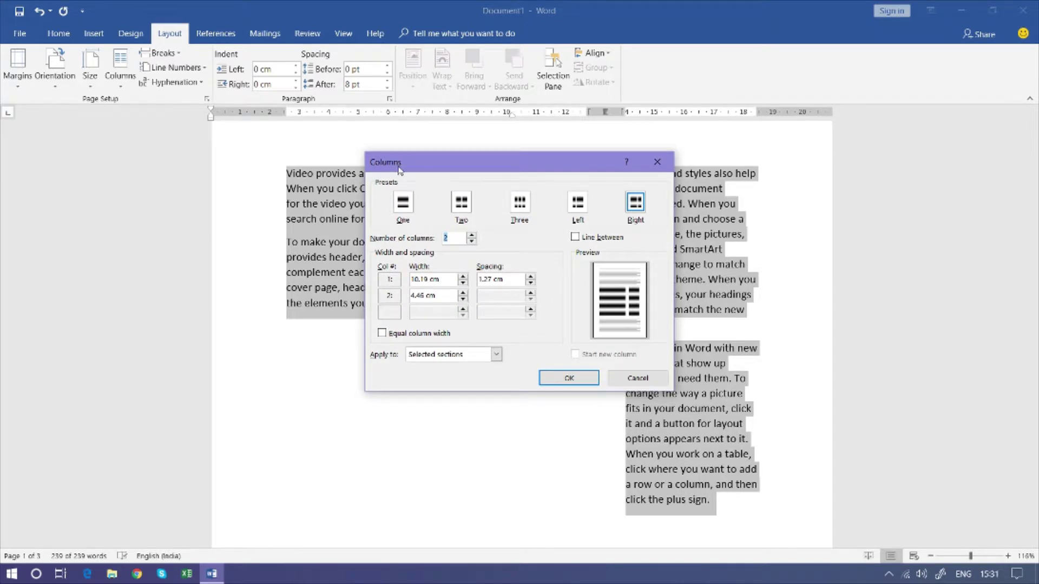
left_click_drag(399, 171, 568, 157)
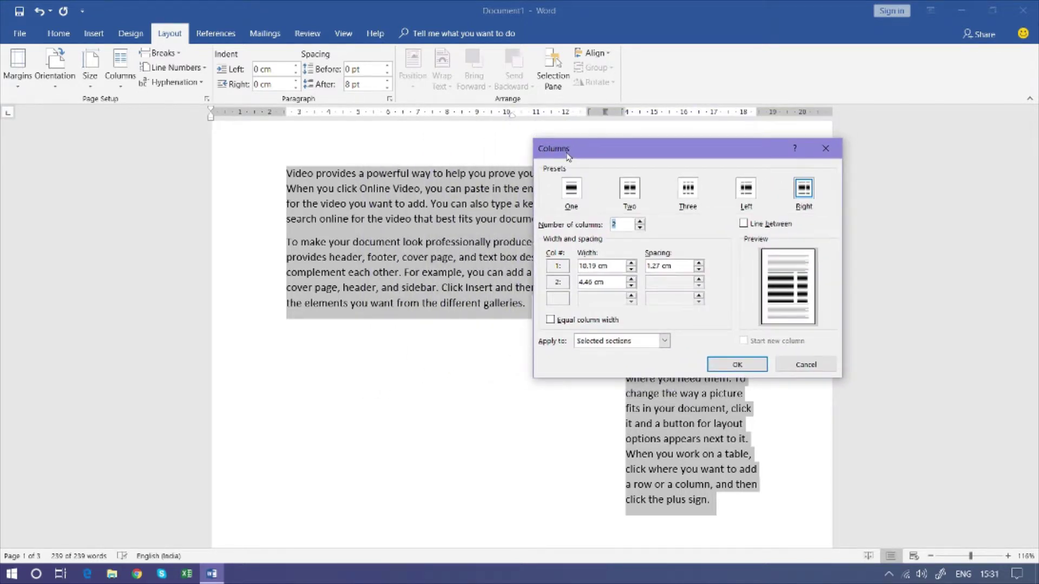
left_click(640, 221)
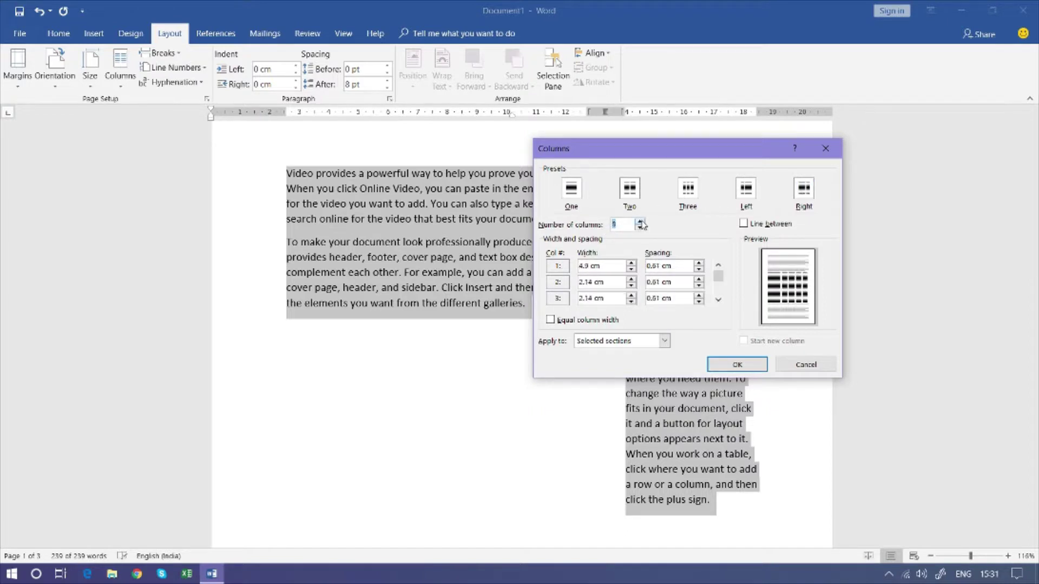
left_click(640, 222)
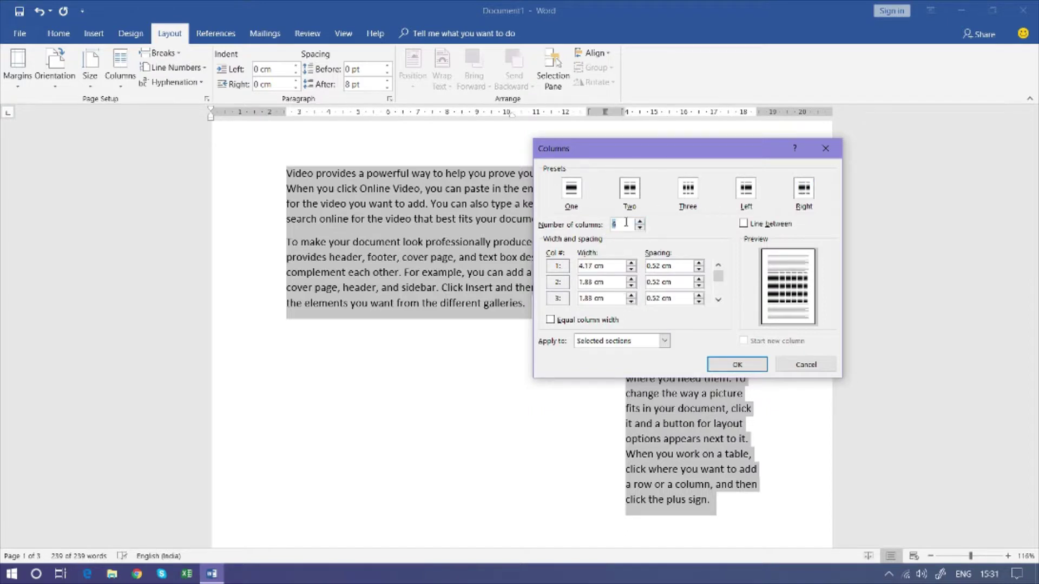
left_click(615, 223)
key("BackSpace")
type("6")
left_click(743, 225)
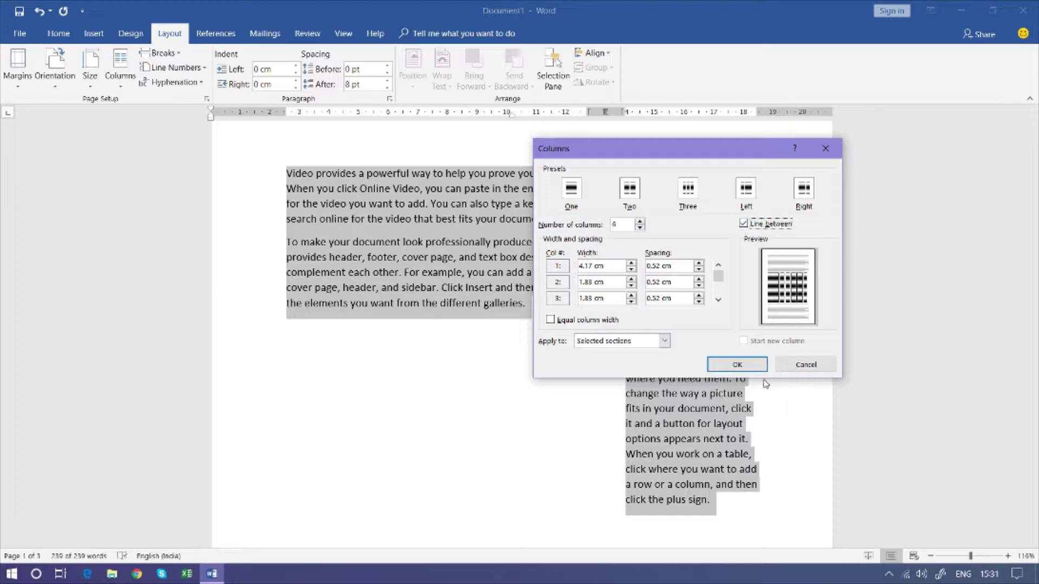
left_click(735, 366)
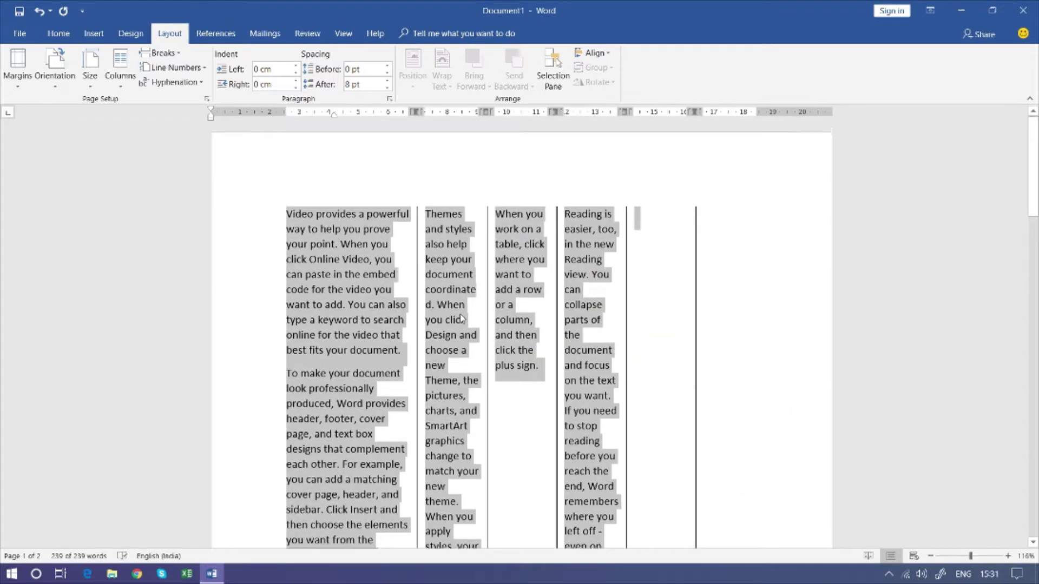
scroll(462, 318, "down", 1)
scroll(461, 318, "down", 5)
scroll(461, 318, "down", 4)
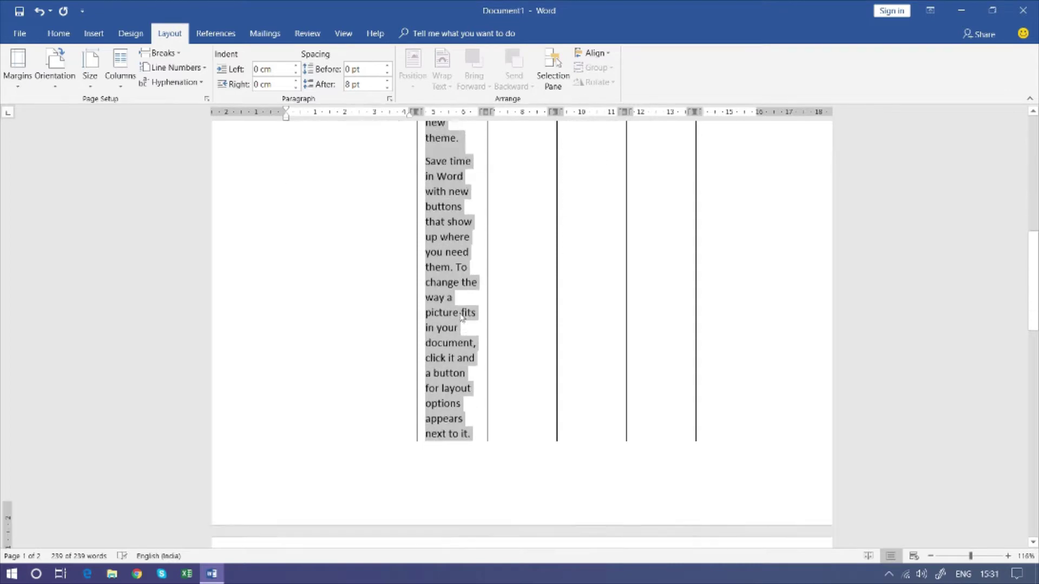
scroll(461, 318, "down", 3)
scroll(462, 318, "up", 3)
scroll(461, 318, "up", 5)
scroll(461, 318, "up", 3)
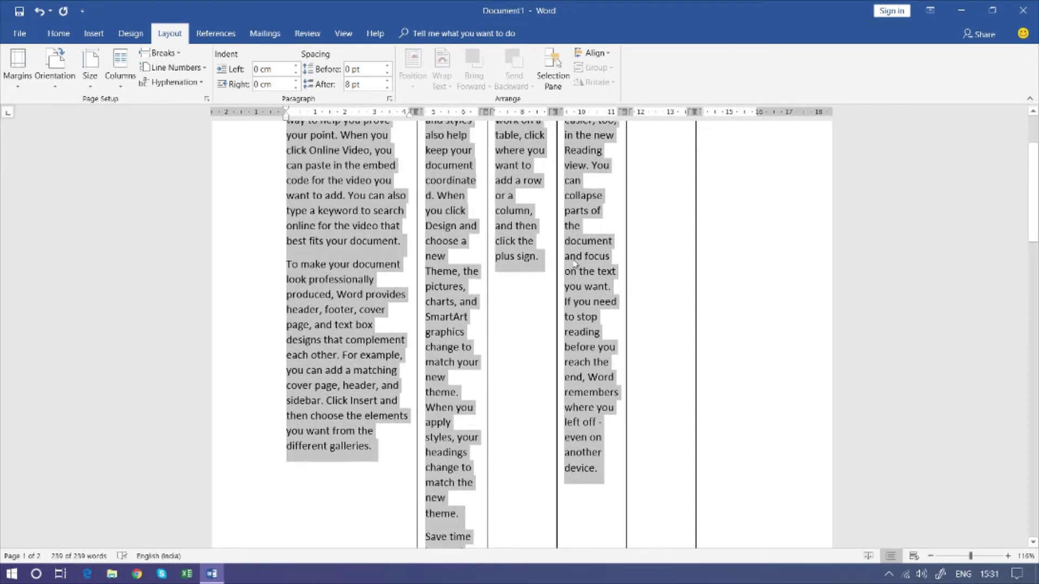
scroll(461, 318, "up", 2)
left_click(672, 220)
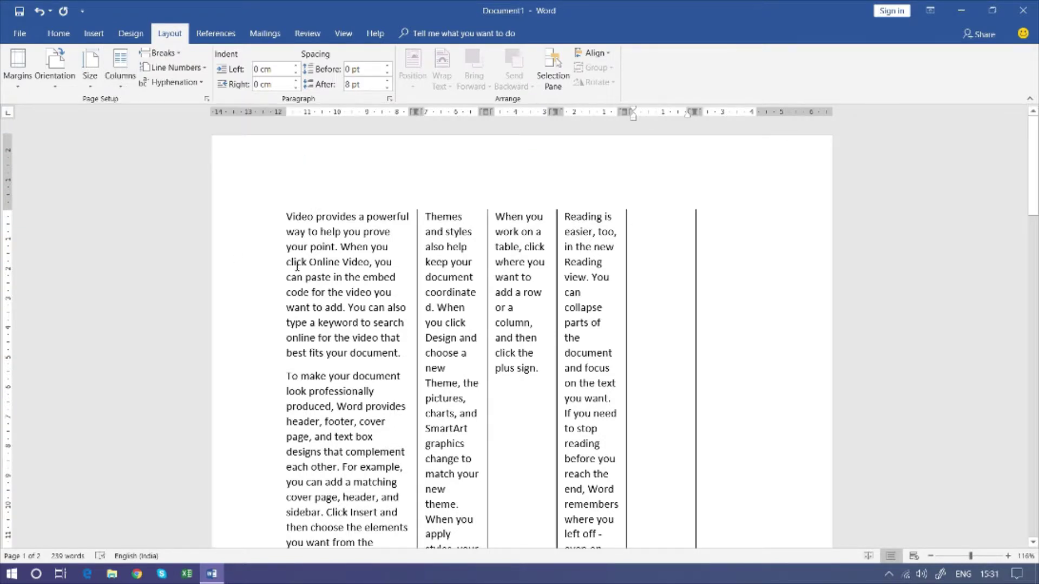
key("ctrl+a")
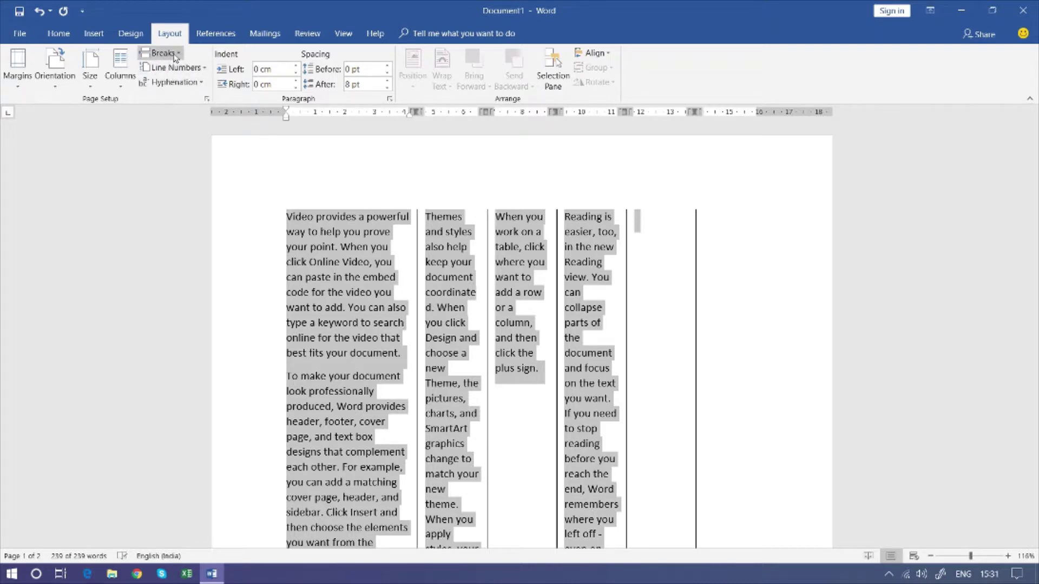
Return the text to a single full-width column and clear the selection.
left_click(122, 78)
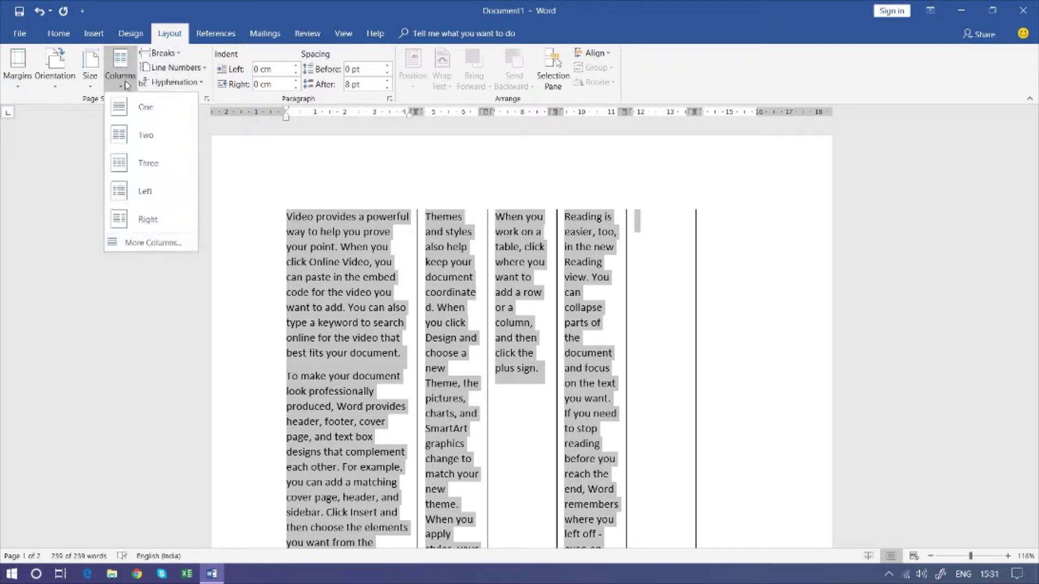
left_click(145, 108)
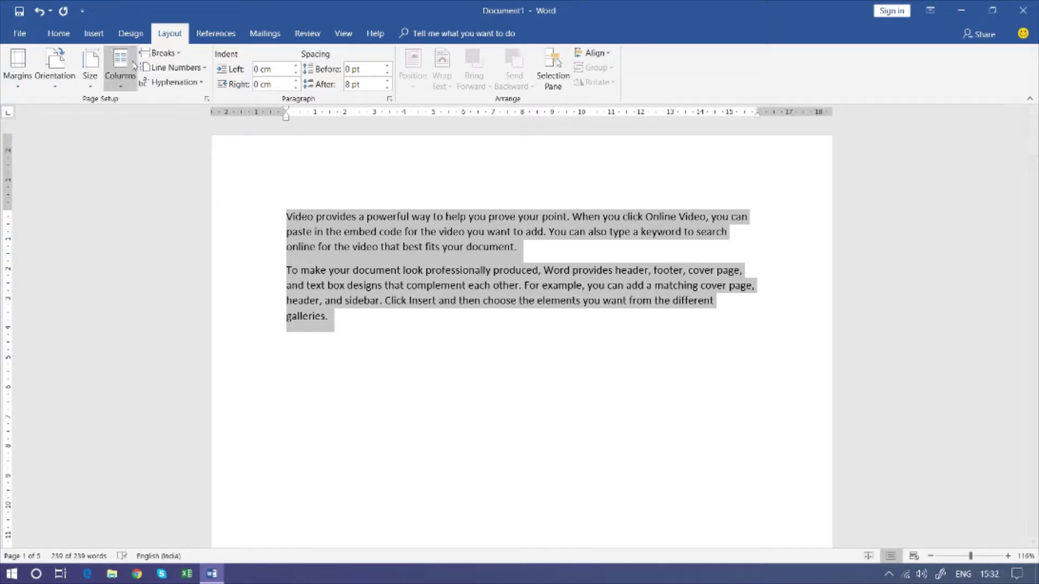
left_click(176, 54)
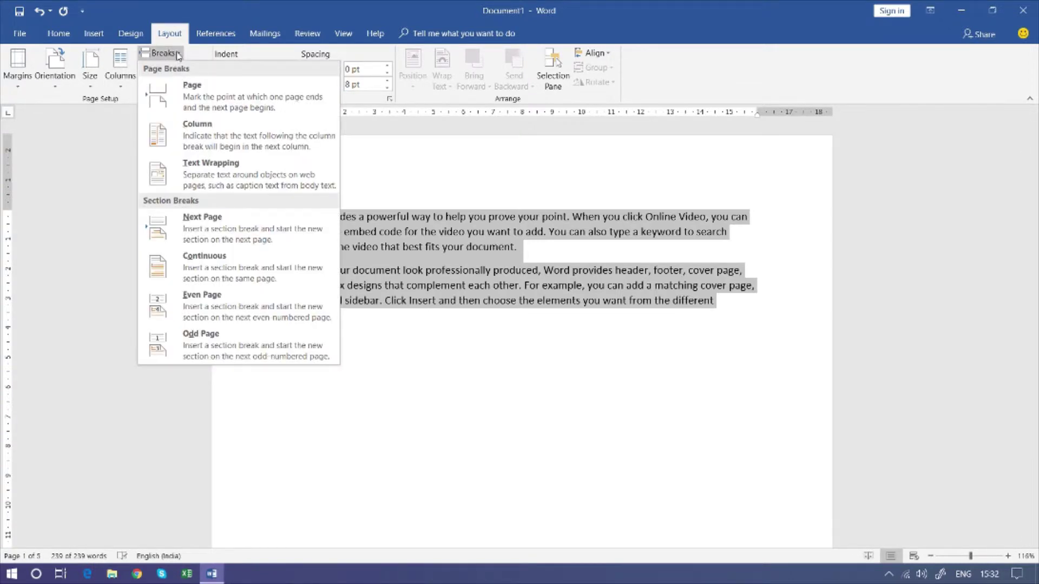
left_click(506, 360)
left_click(294, 340)
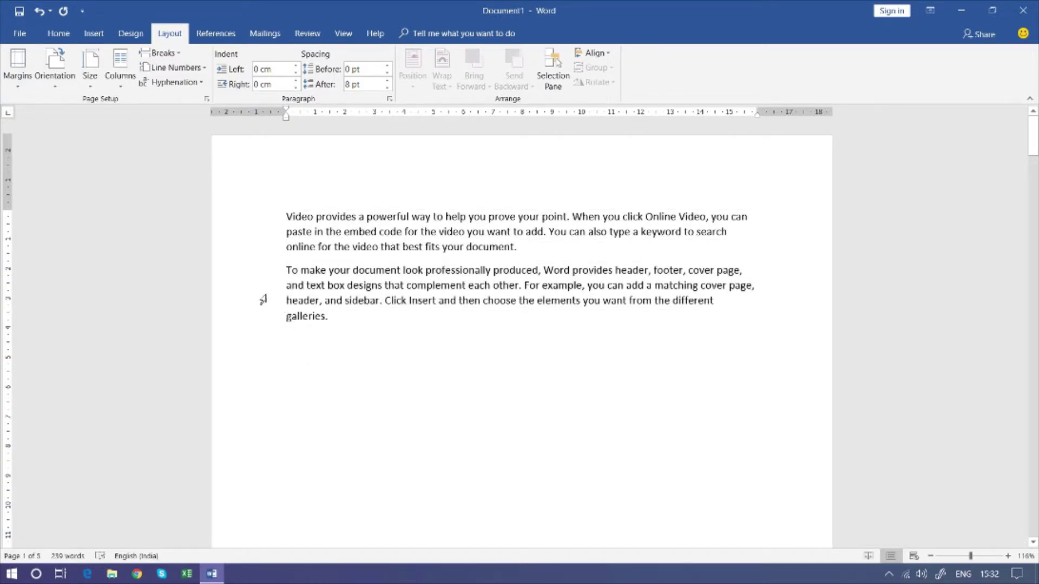
Delete all the document text, leaving a blank page.
scroll(405, 363, "down", 1)
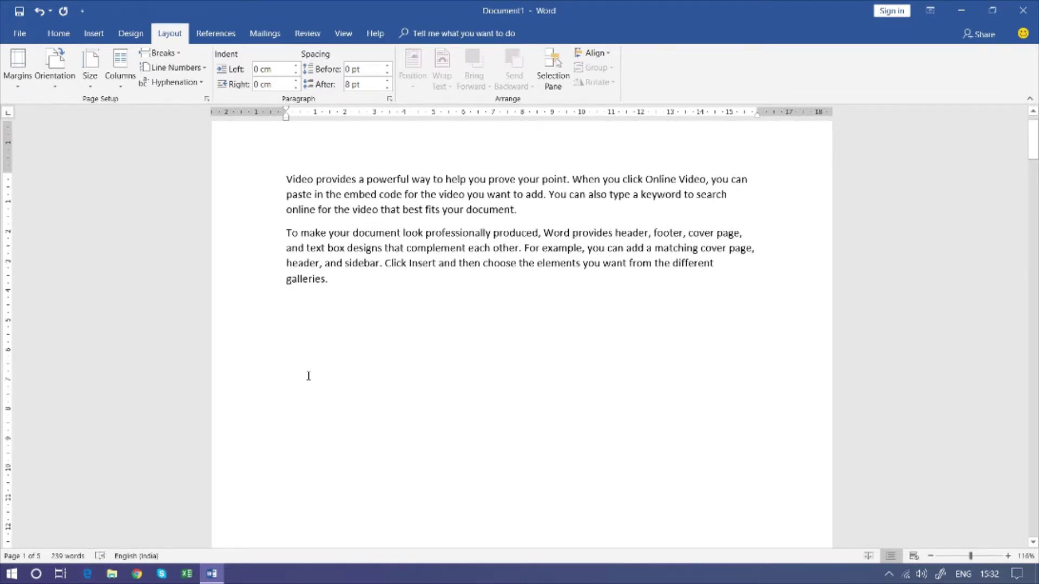
key("ctrl+a")
key("Delete")
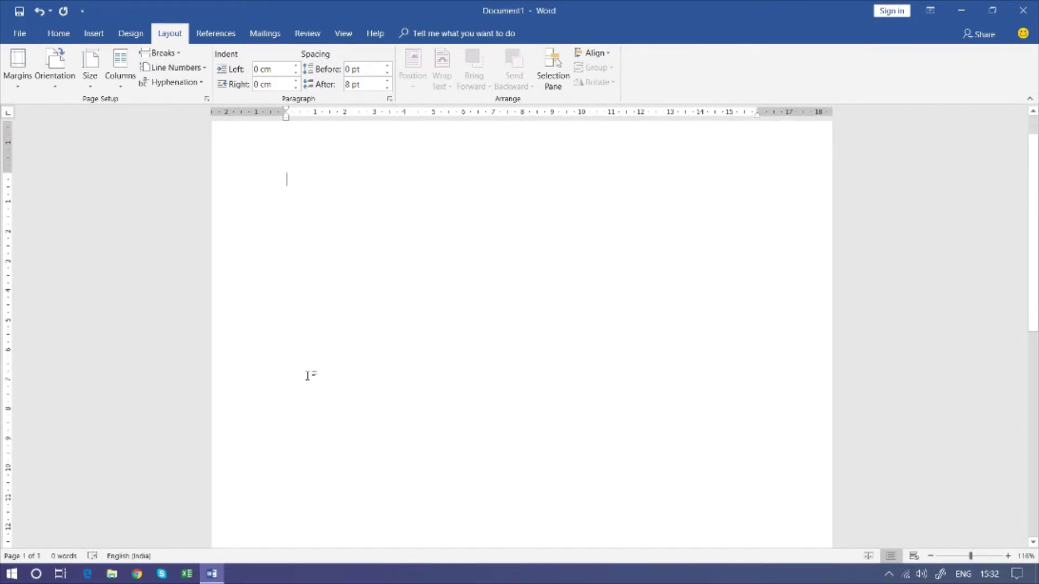
Generate five sample paragraphs with =rand().
scroll(319, 373, "up", 1)
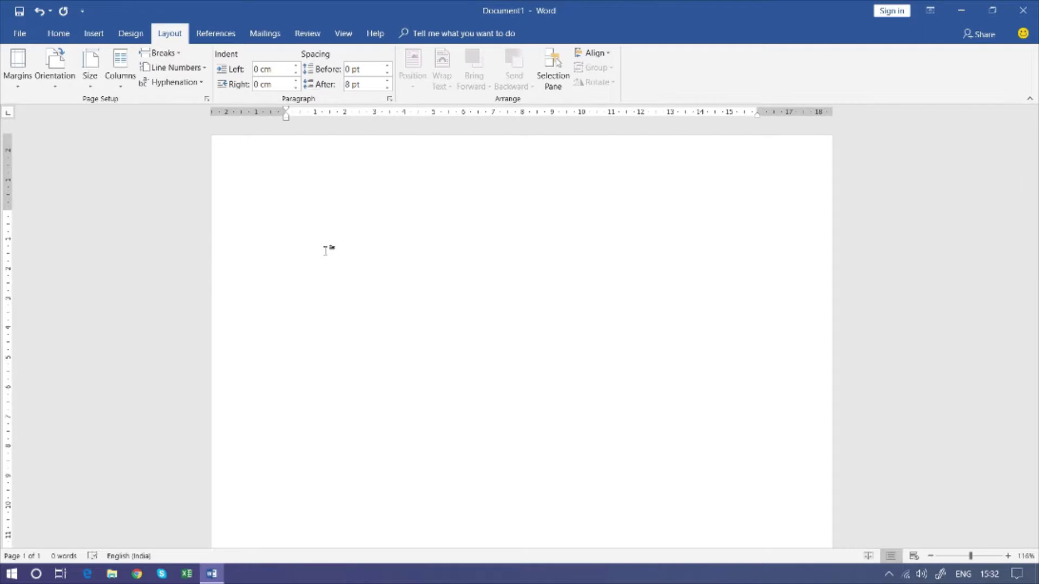
type("=rand")
type("(")
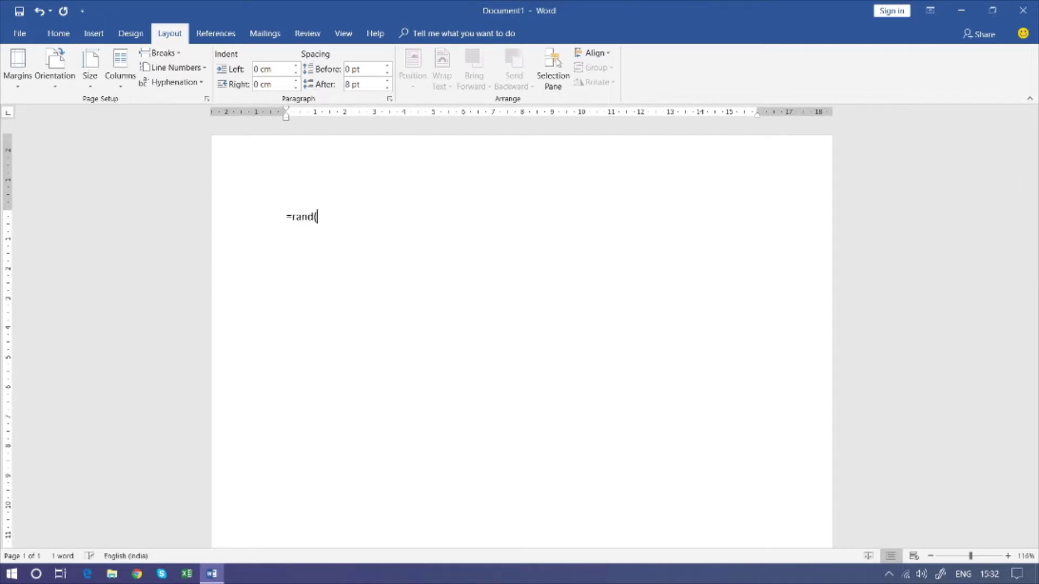
type(")")
key("Return")
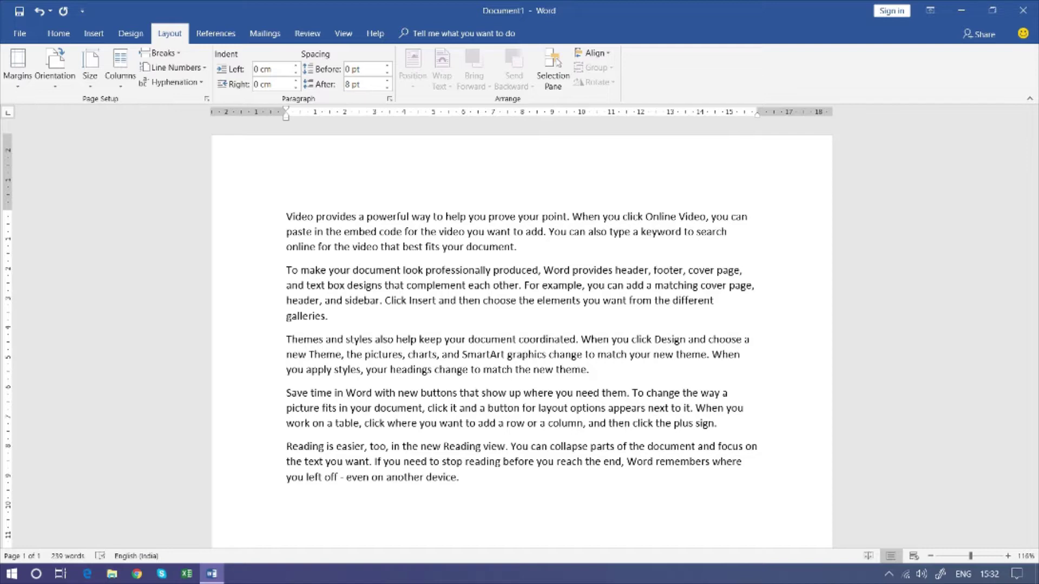
Add a page break after the final paragraph, creating a blank second page.
scroll(357, 386, "down", 3)
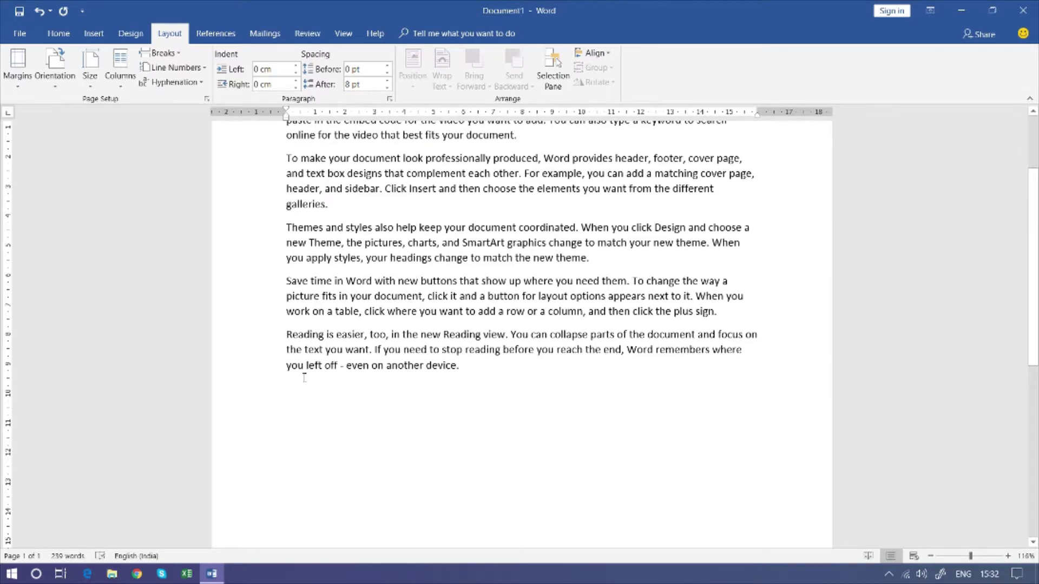
scroll(323, 418, "down", 3)
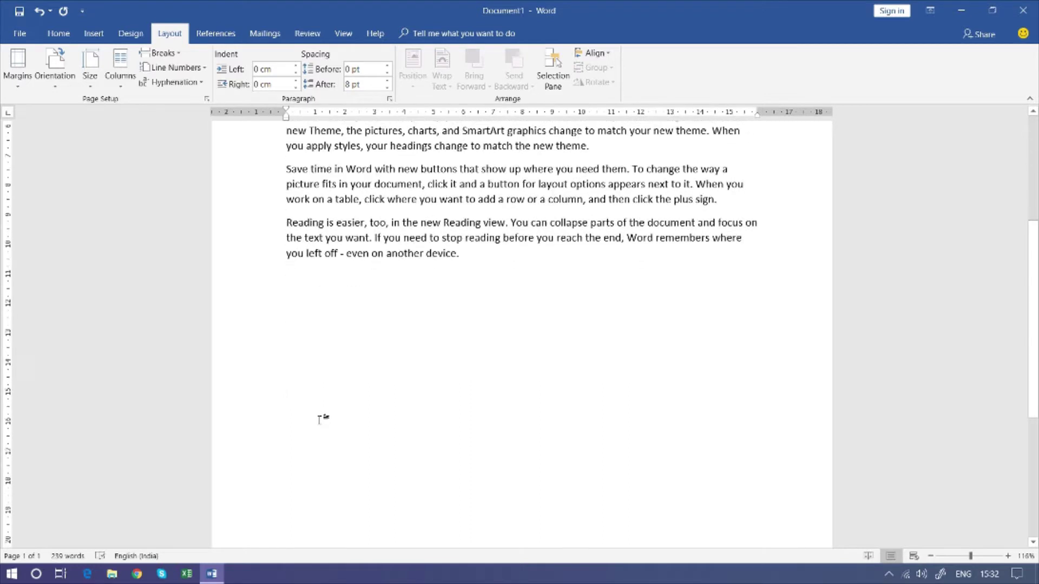
scroll(320, 418, "down", 4)
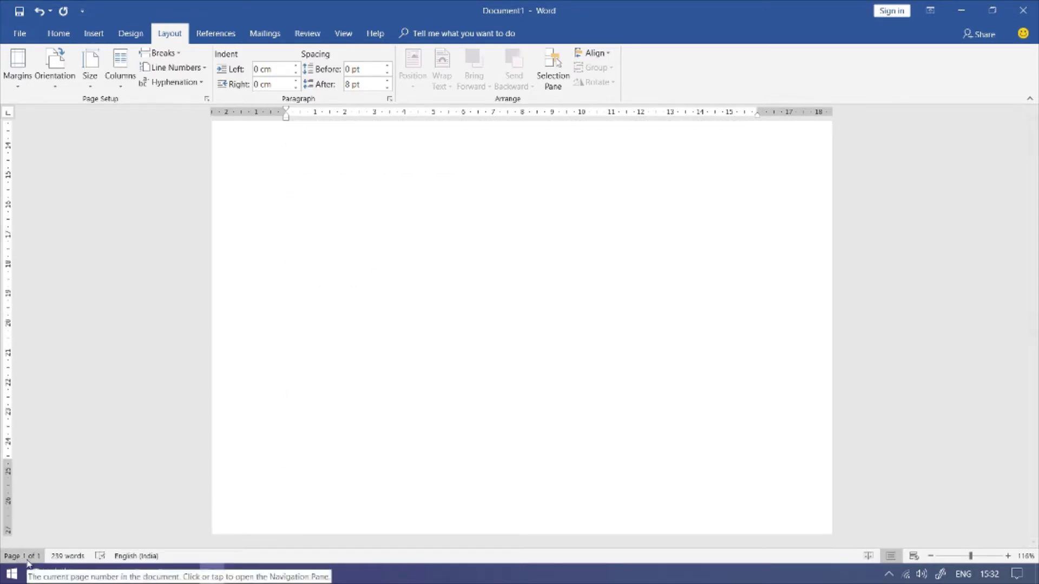
scroll(428, 341, "up", 3)
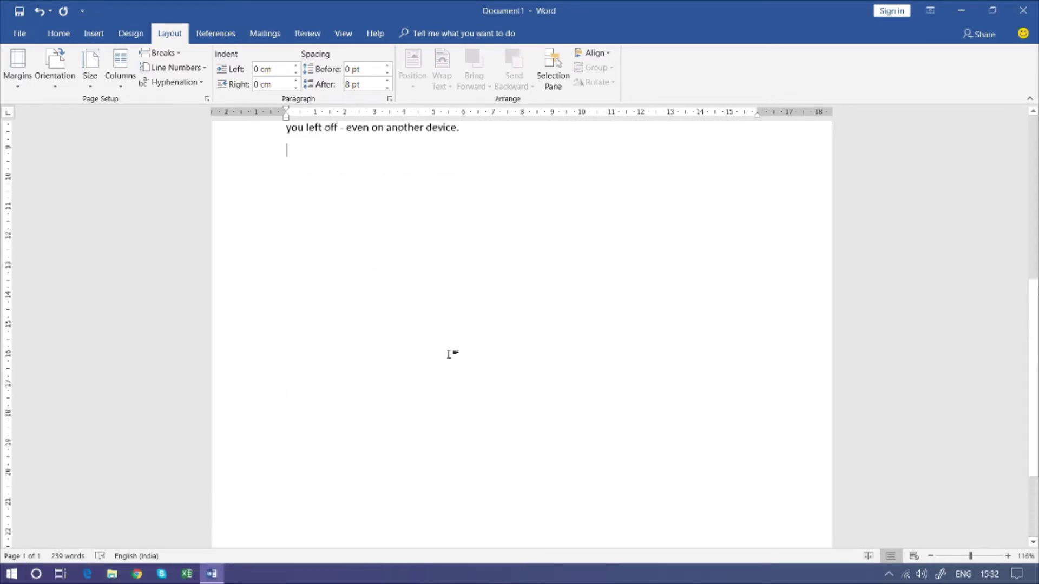
scroll(379, 319, "up", 1)
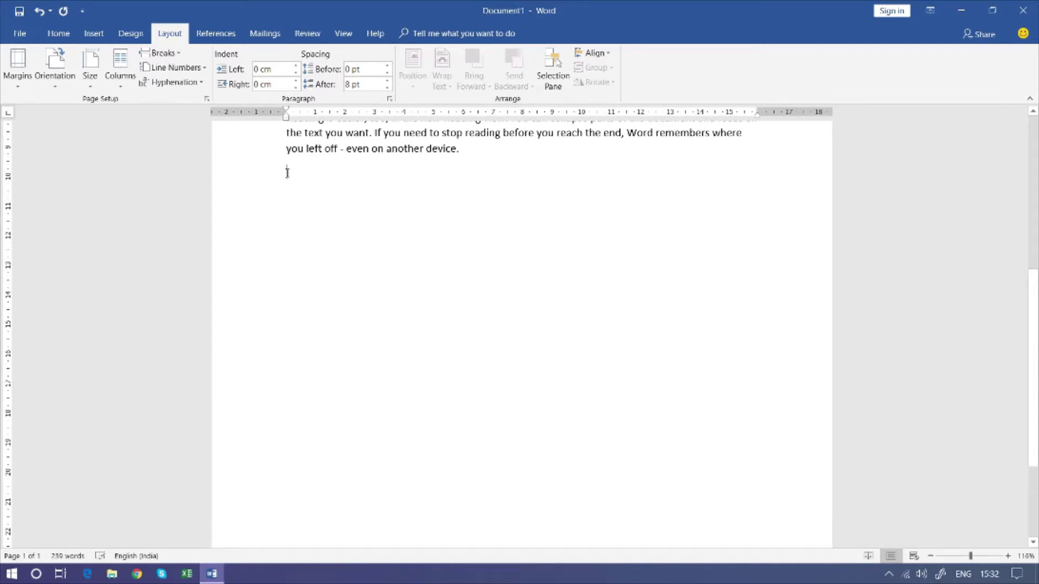
left_click(176, 55)
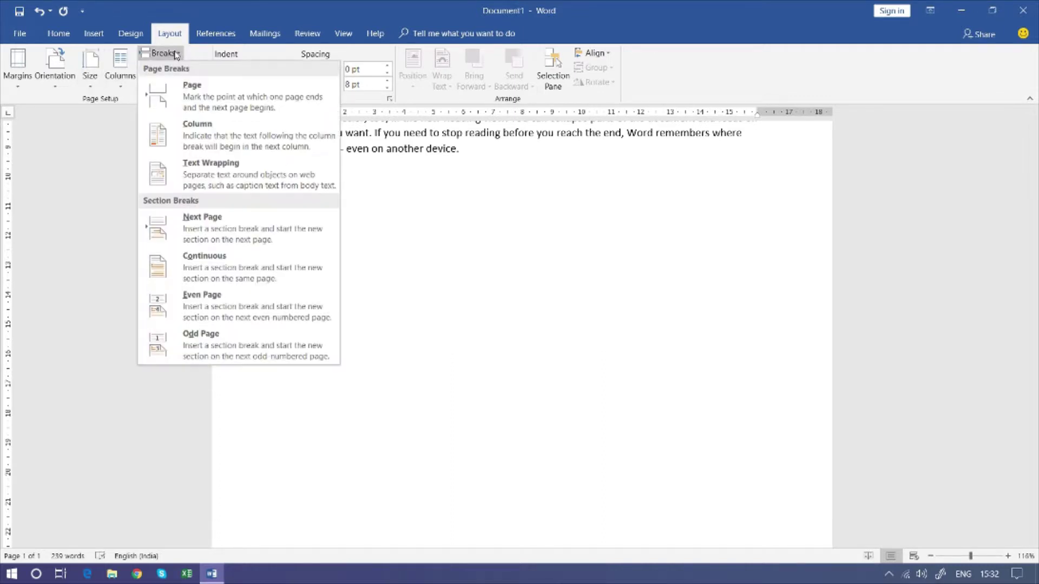
left_click(210, 103)
scroll(455, 404, "down", 5)
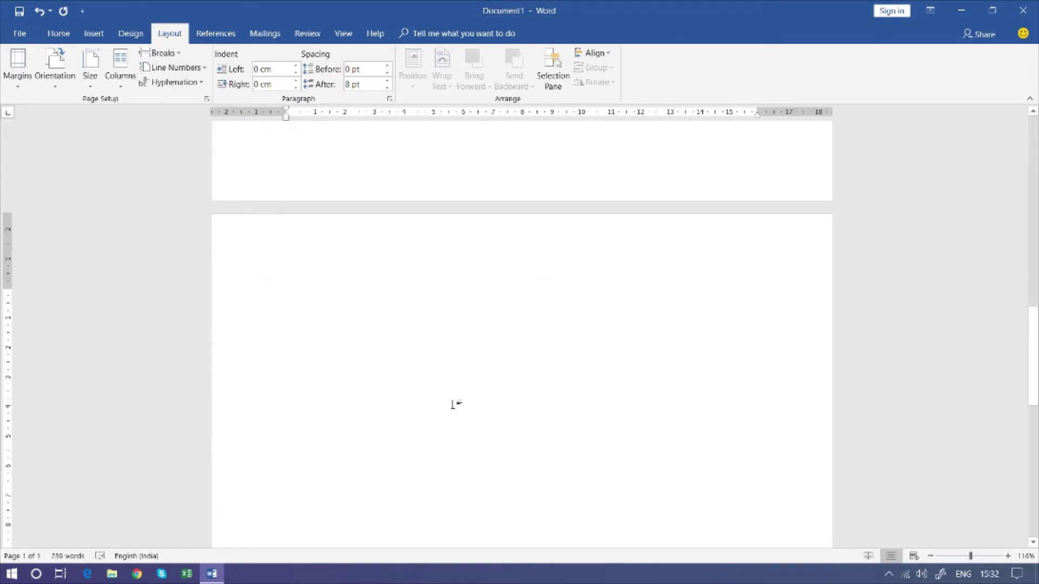
scroll(454, 404, "down", 3)
scroll(455, 404, "down", 1)
scroll(454, 404, "down", 2)
scroll(454, 405, "down", 1)
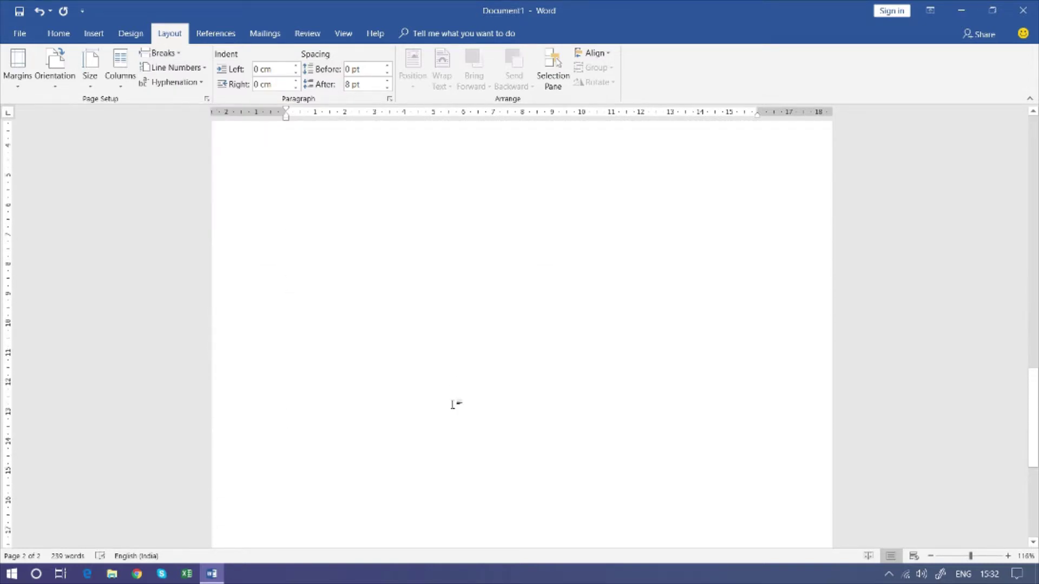
scroll(325, 432, "up", 3)
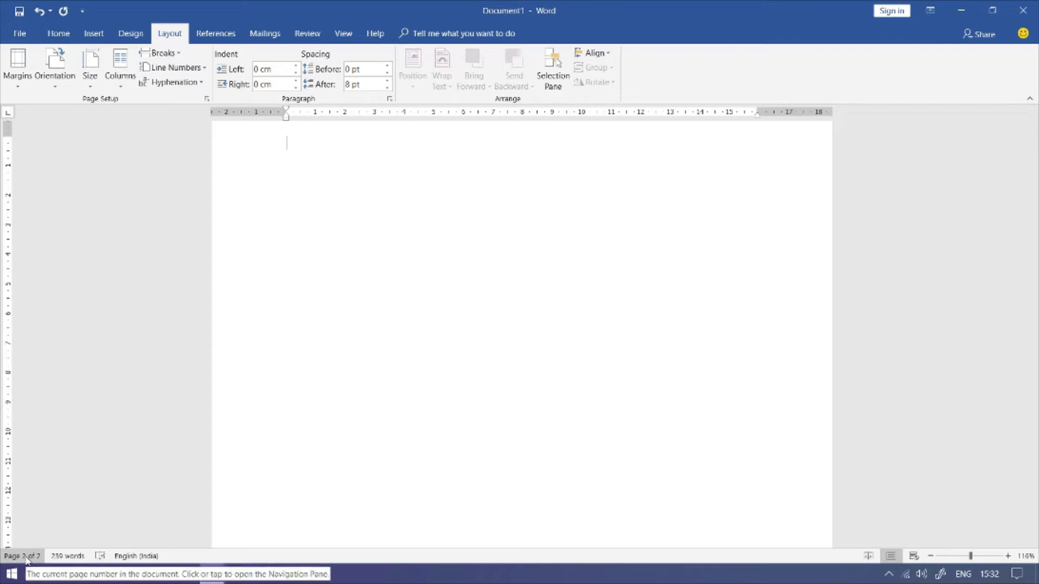
scroll(381, 373, "up", 3)
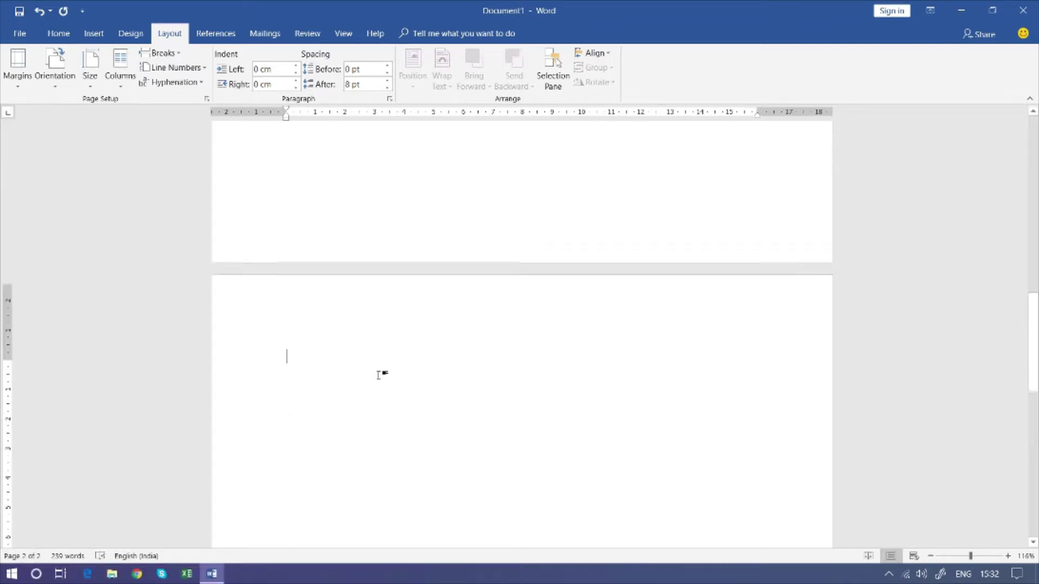
scroll(385, 370, "up", 4)
scroll(385, 369, "up", 2)
scroll(385, 370, "up", 3)
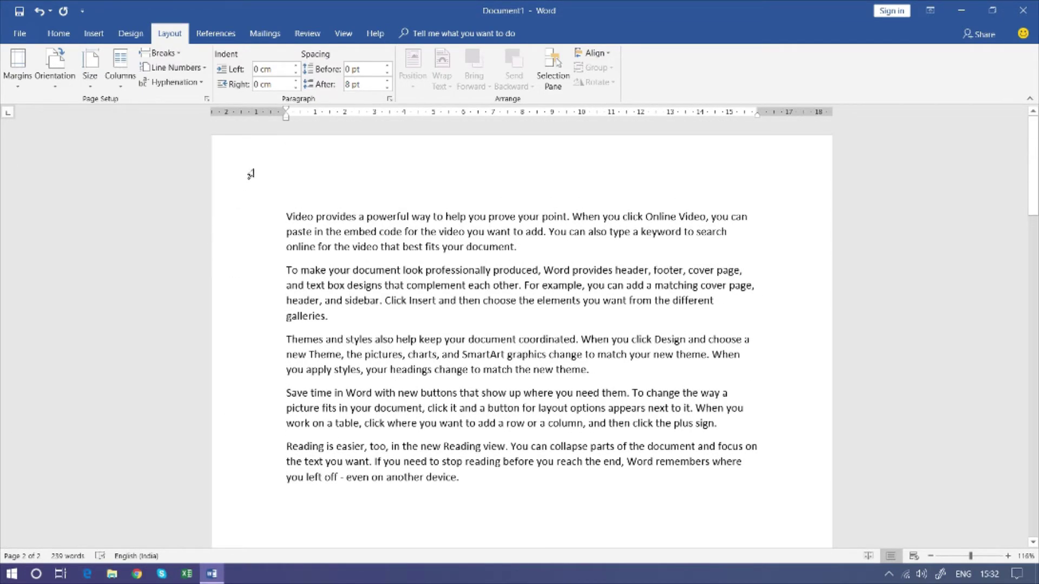
Try a page break before the first paragraph at 'Video', then undo it.
left_click(282, 216)
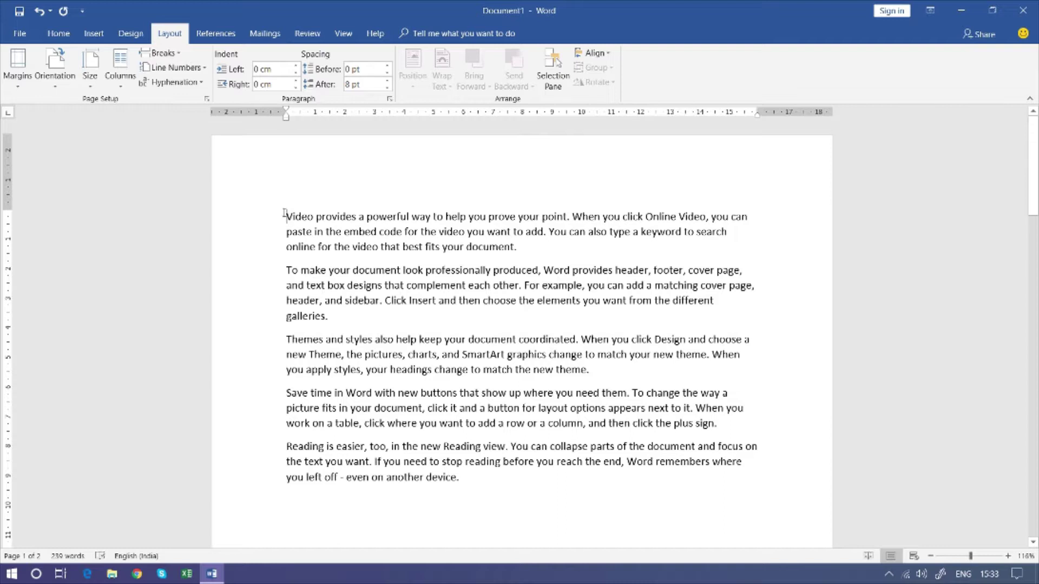
left_click(162, 53)
left_click(194, 81)
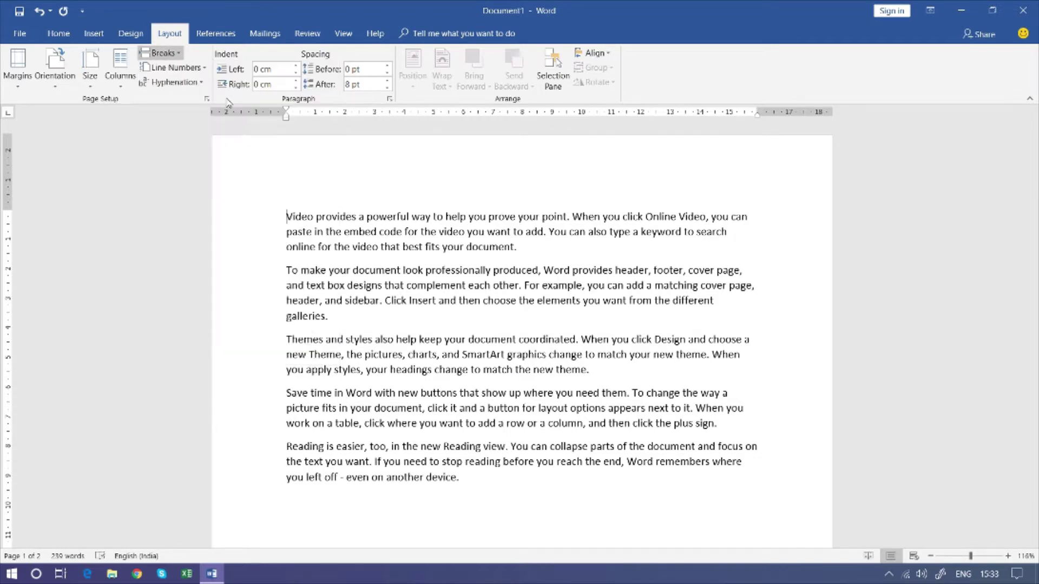
scroll(510, 301, "up", 5)
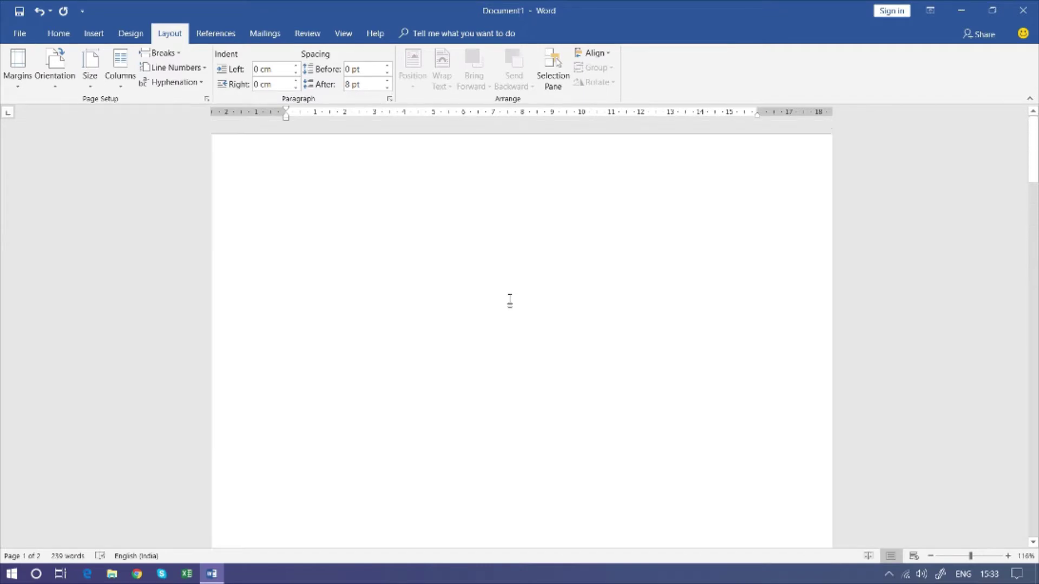
scroll(510, 301, "down", 2)
key("ctrl+z")
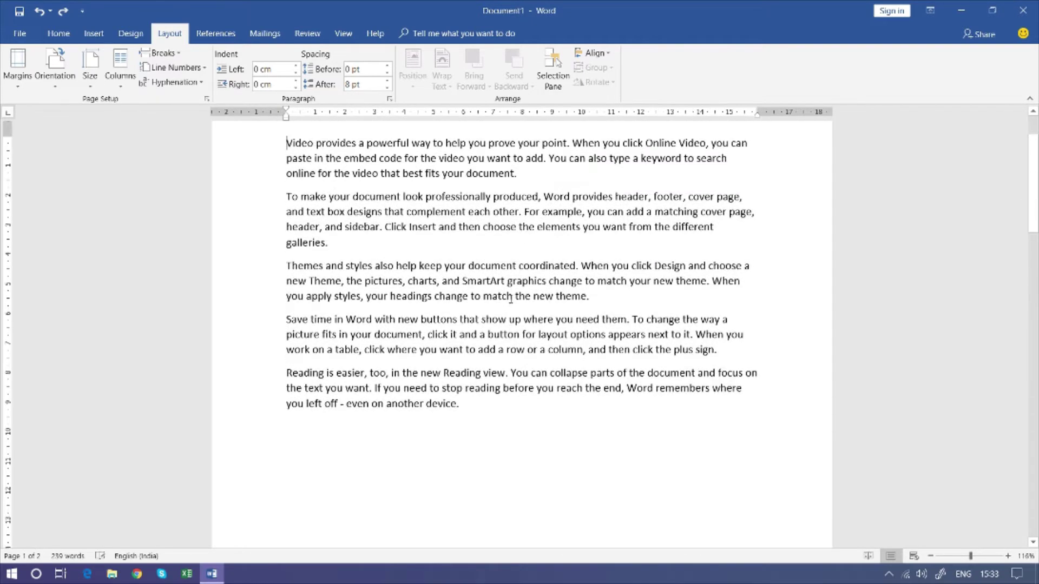
scroll(510, 299, "up", 1)
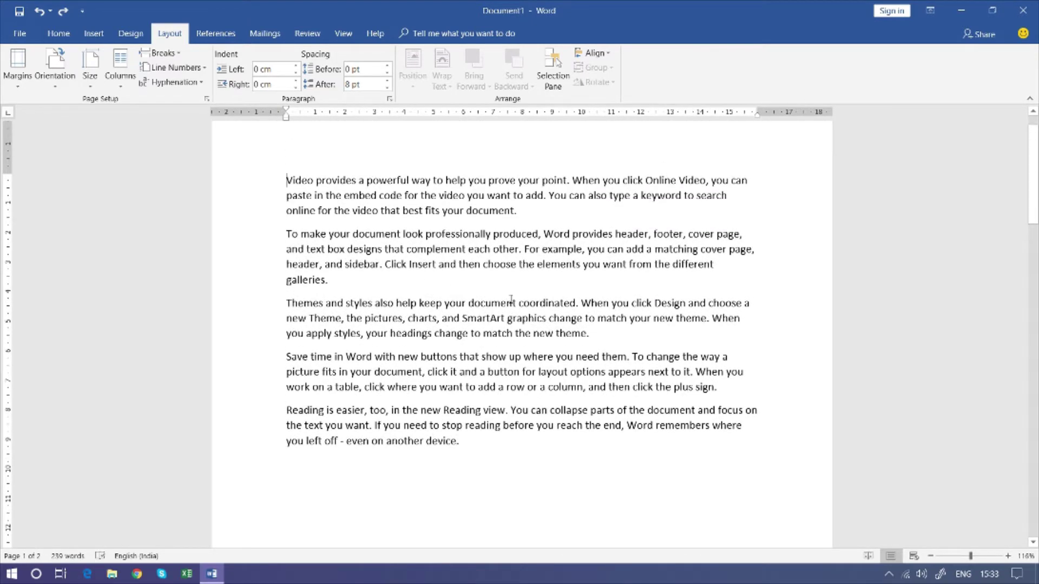
Insert a Next Page section break after the third paragraph.
left_click(171, 58)
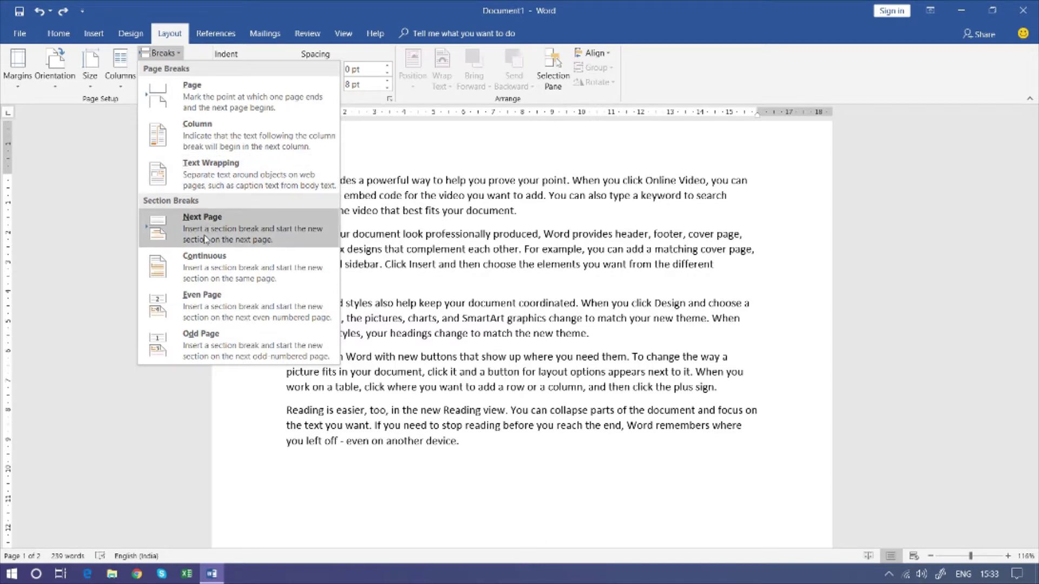
left_click(490, 450)
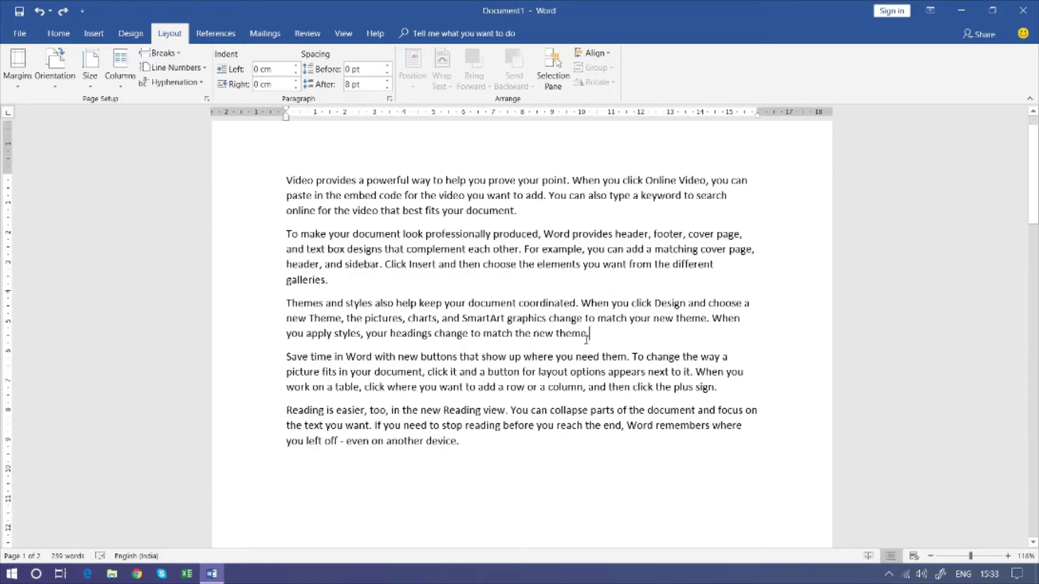
scroll(593, 375, "down", 2)
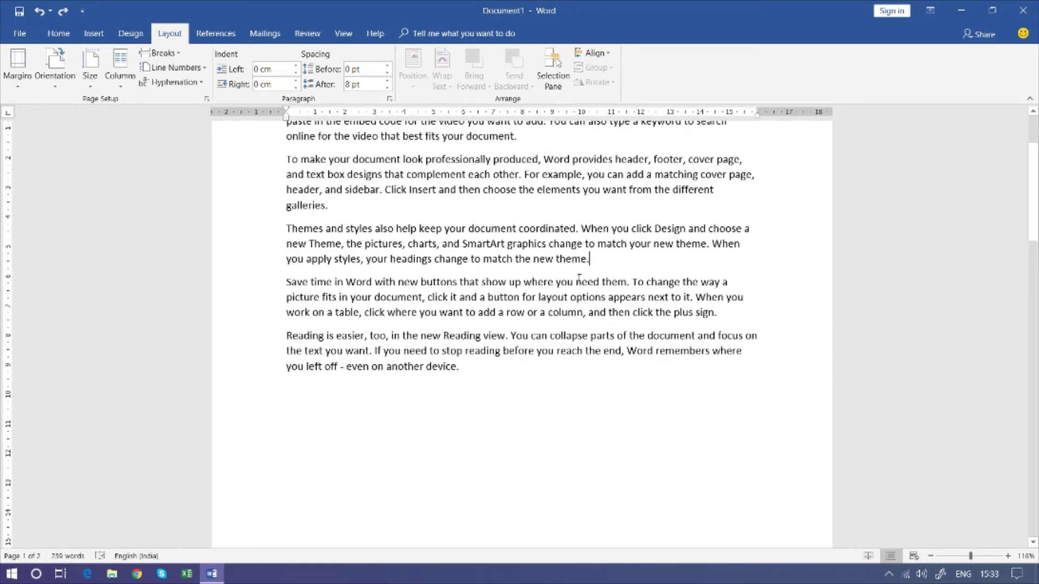
left_click(160, 52)
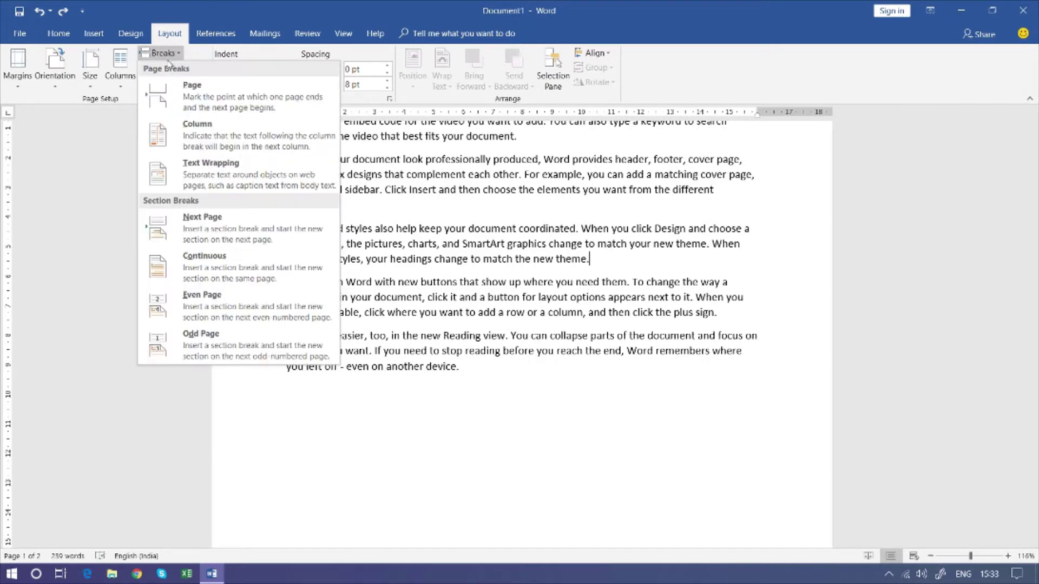
left_click(205, 225)
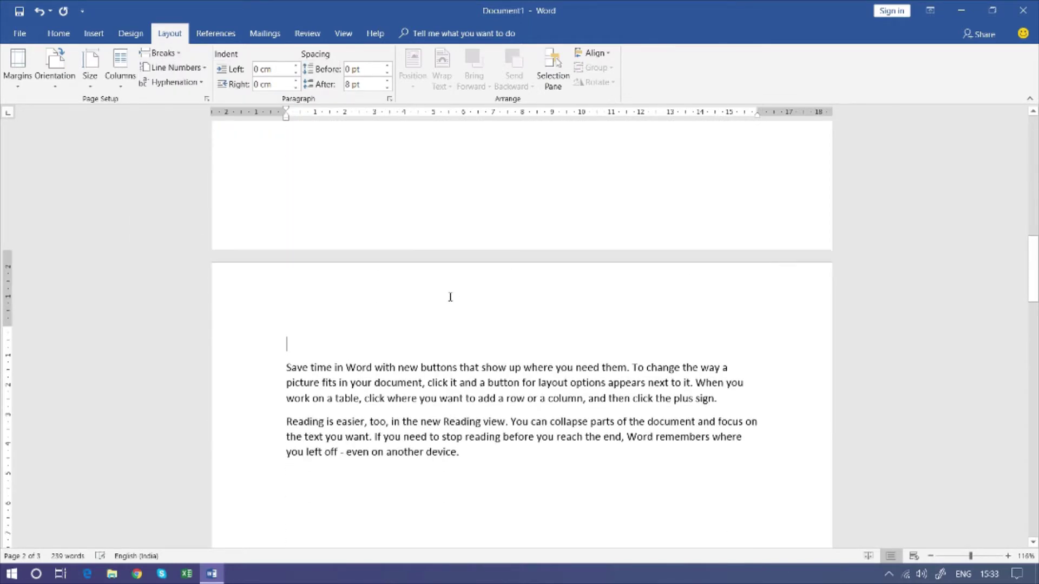
scroll(433, 303, "down", 5)
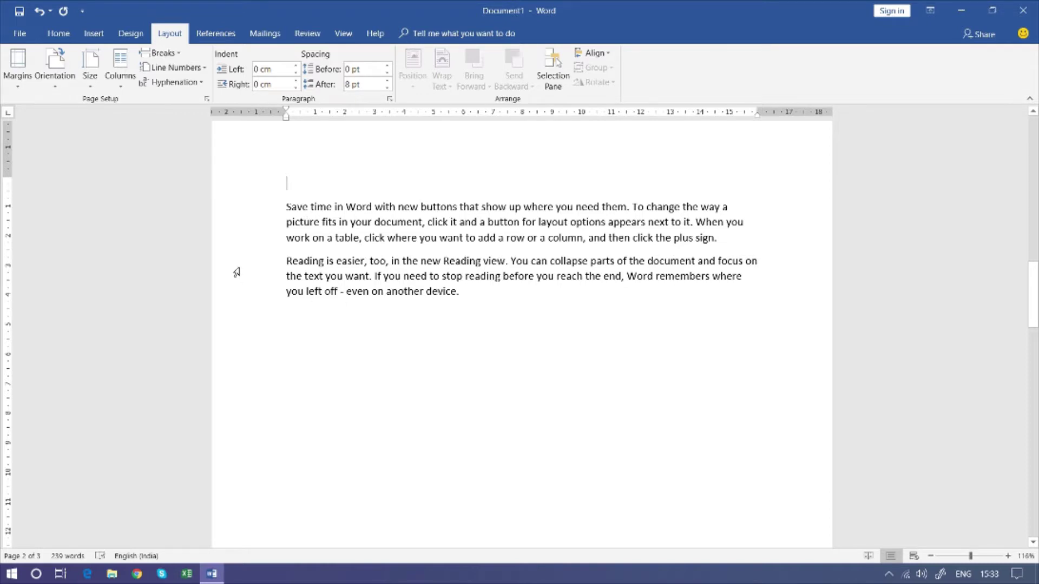
Undo the inserted page break and its leftover empty paragraph.
left_click(168, 53)
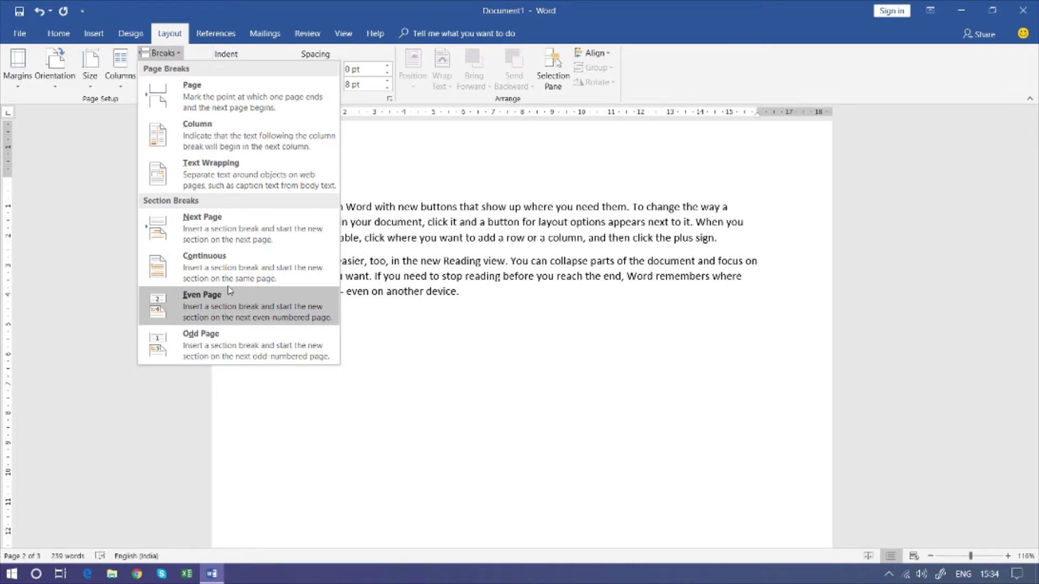
left_click(433, 415)
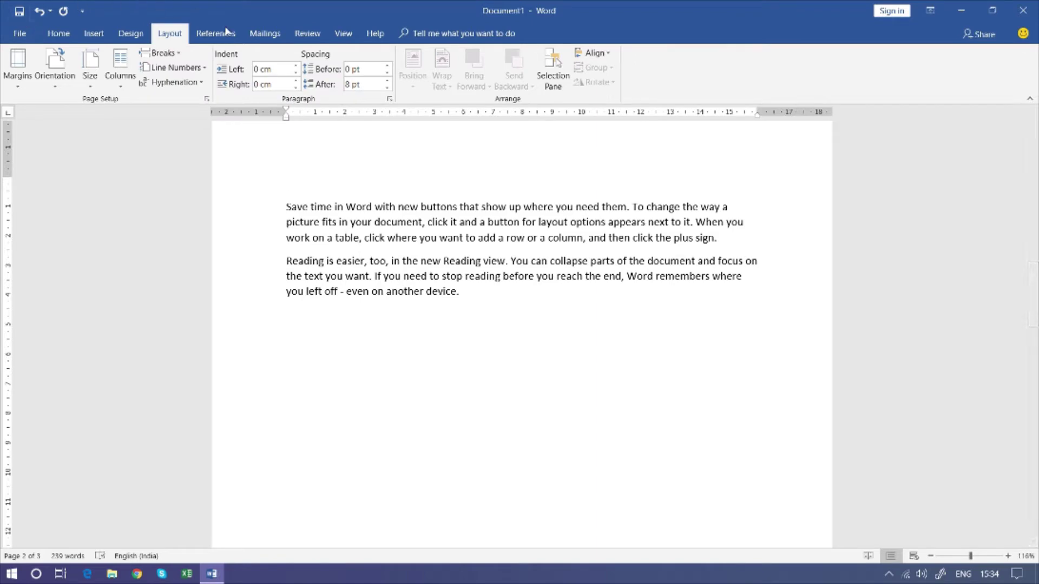
key("ctrl+z")
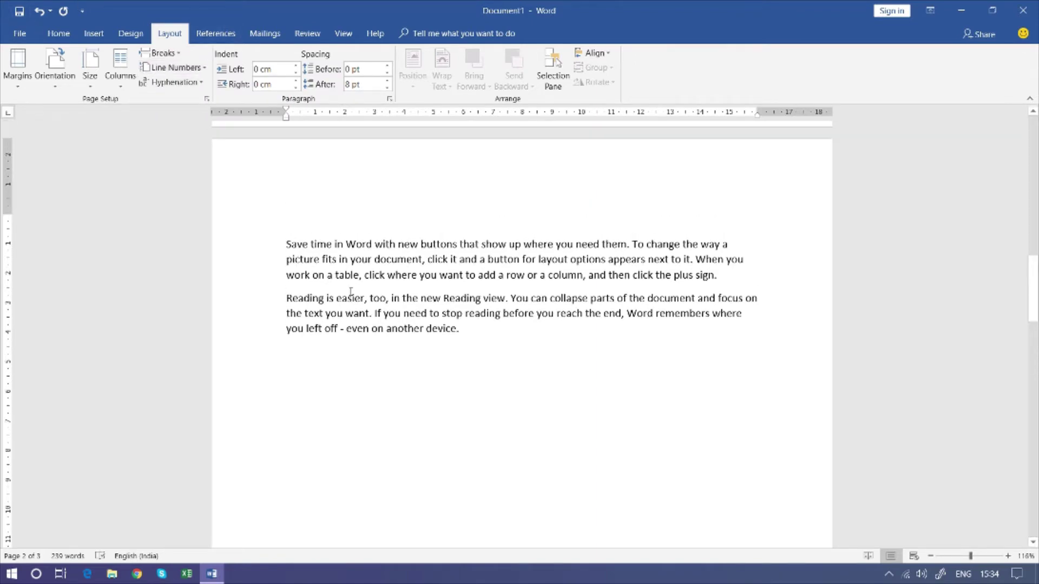
key("ctrl+z")
scroll(329, 254, "up", 3)
scroll(329, 254, "up", 3)
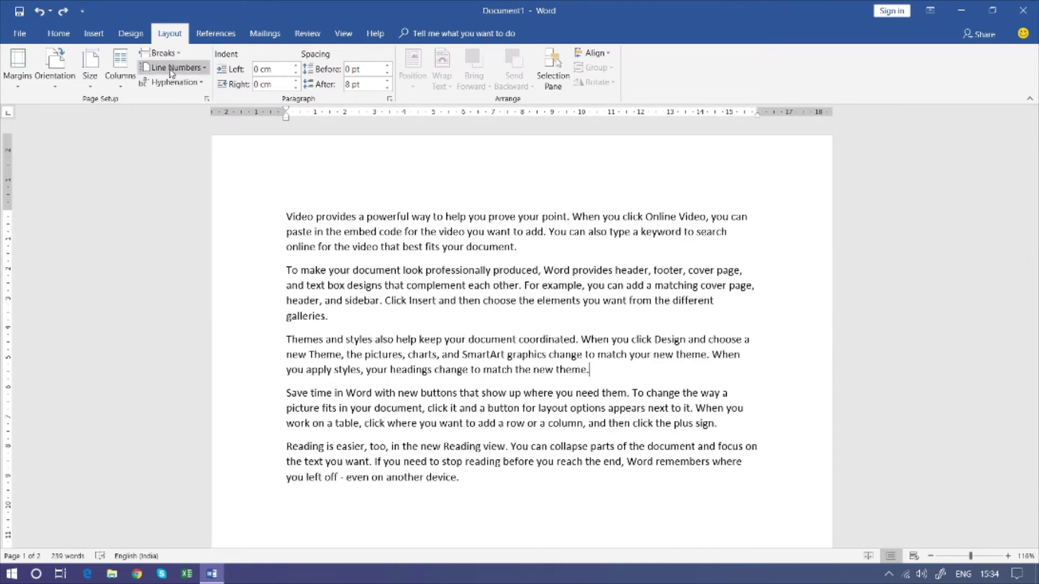
mouse_move(279, 214)
left_mouse_down()
mouse_move(371, 371)
mouse_move(510, 500)
mouse_move(512, 487)
left_mouse_up()
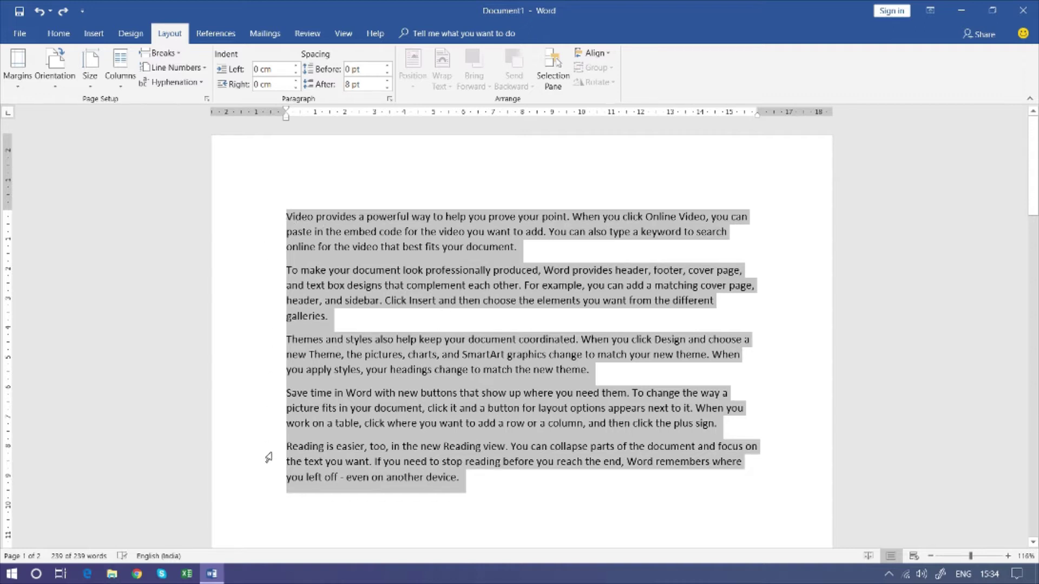
left_click(208, 68)
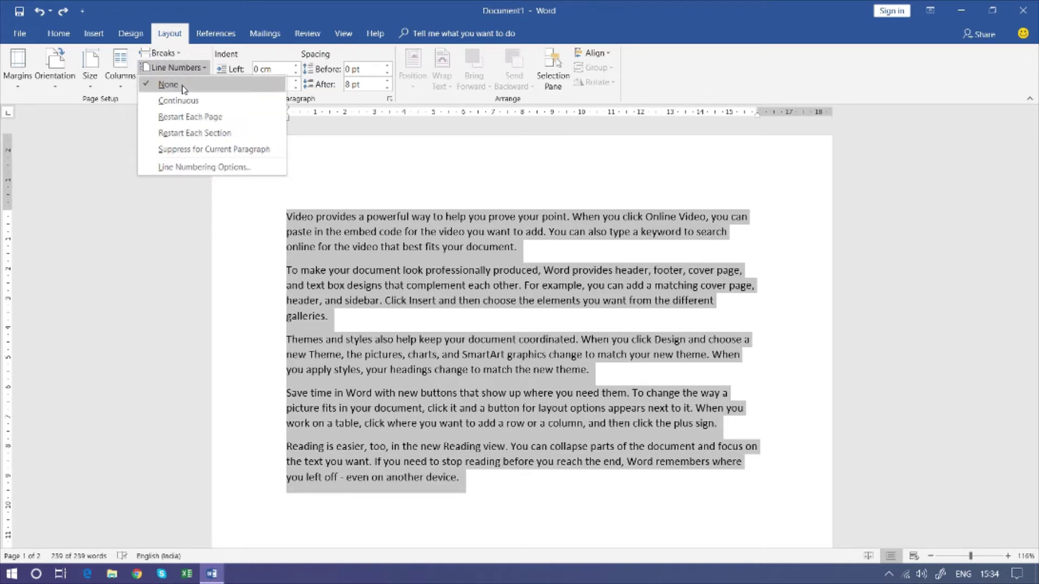
left_click(186, 104)
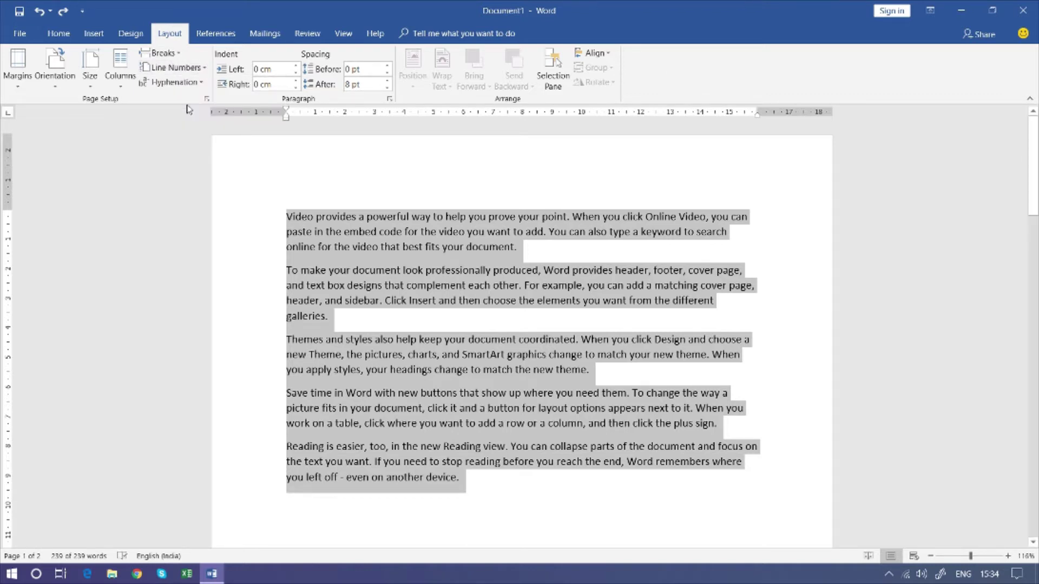
left_click(203, 68)
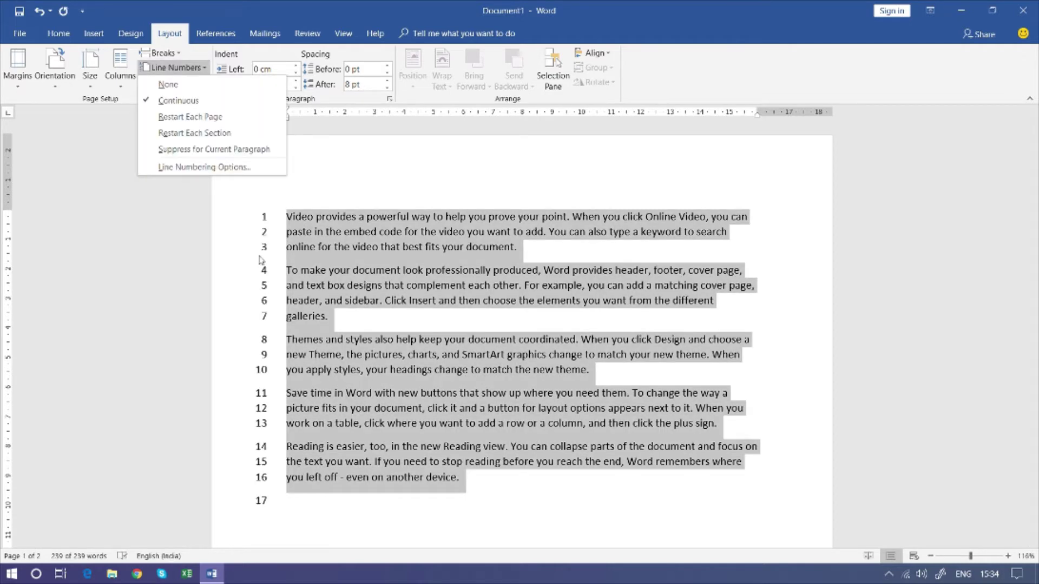
key("Escape")
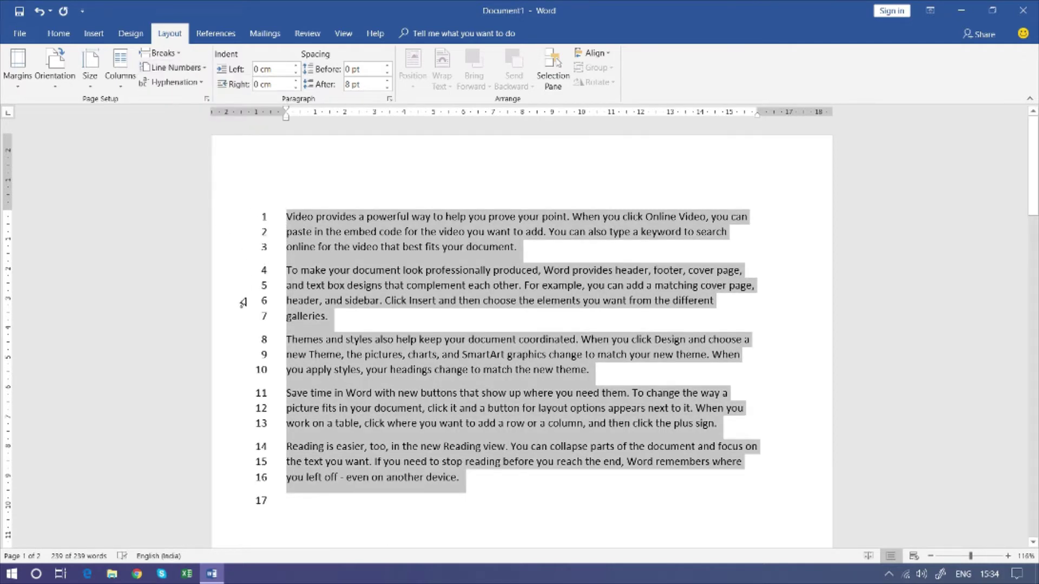
scroll(355, 475, "down", 4)
scroll(356, 473, "up", 3)
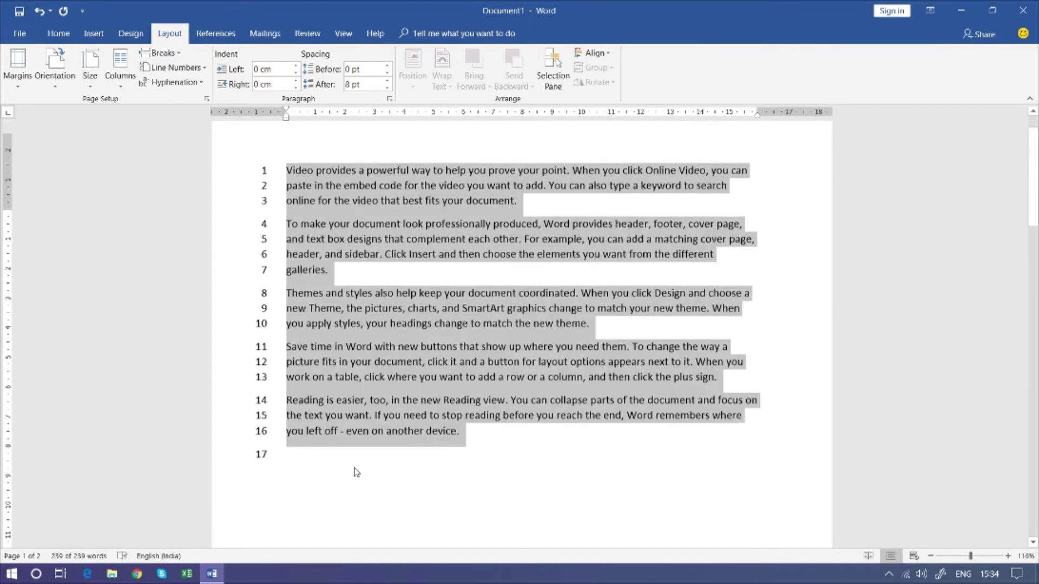
scroll(371, 431, "down", 1)
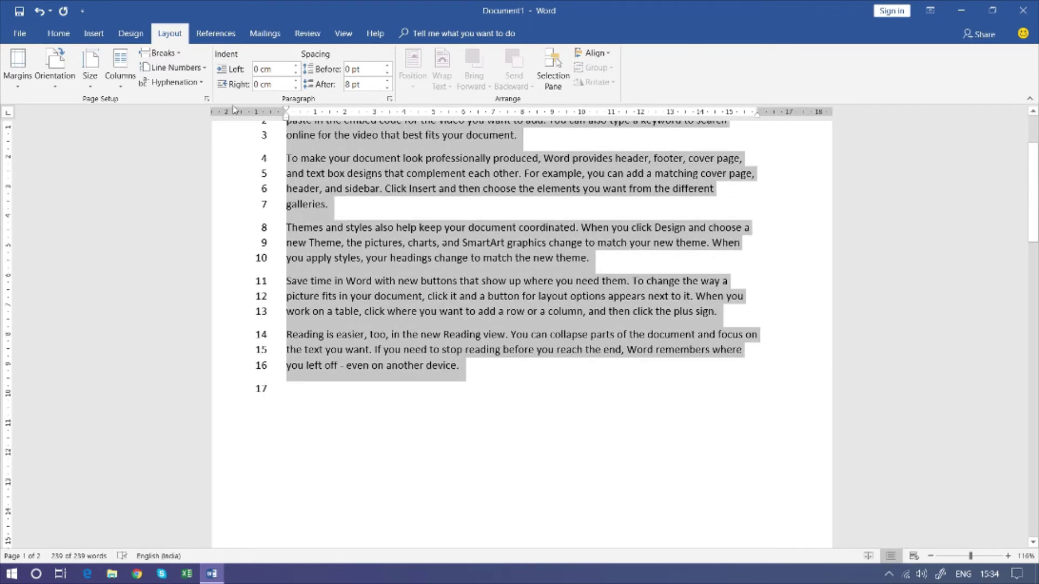
left_click(203, 73)
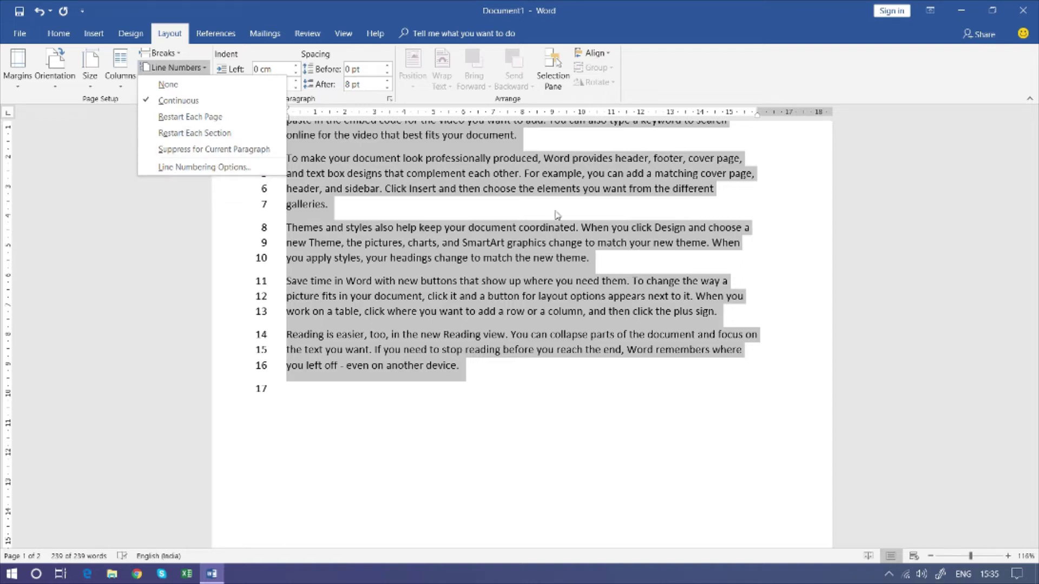
Turn off line numbering and clear the text selection.
left_click(172, 86)
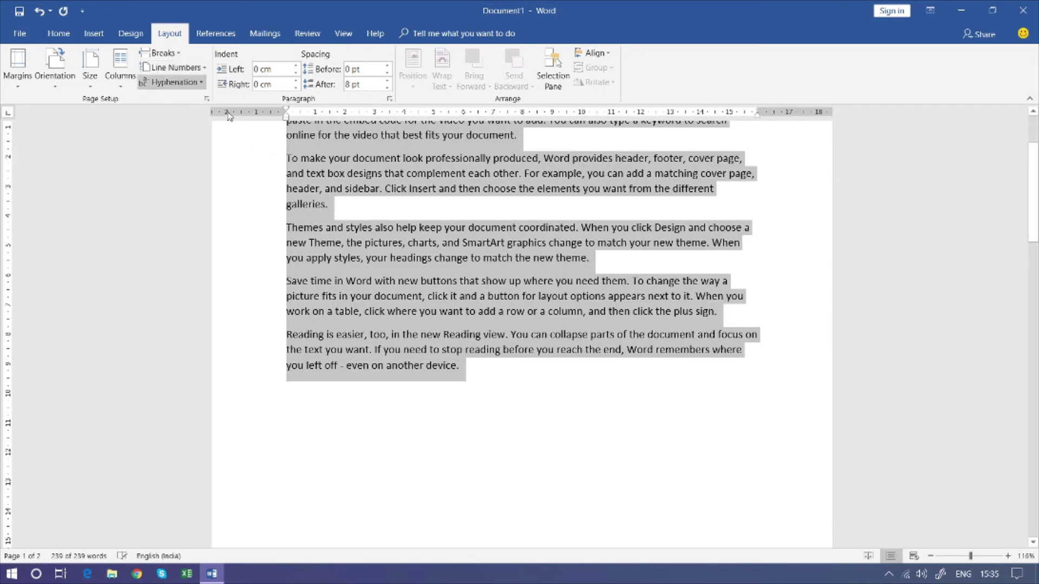
scroll(392, 224, "up", 3)
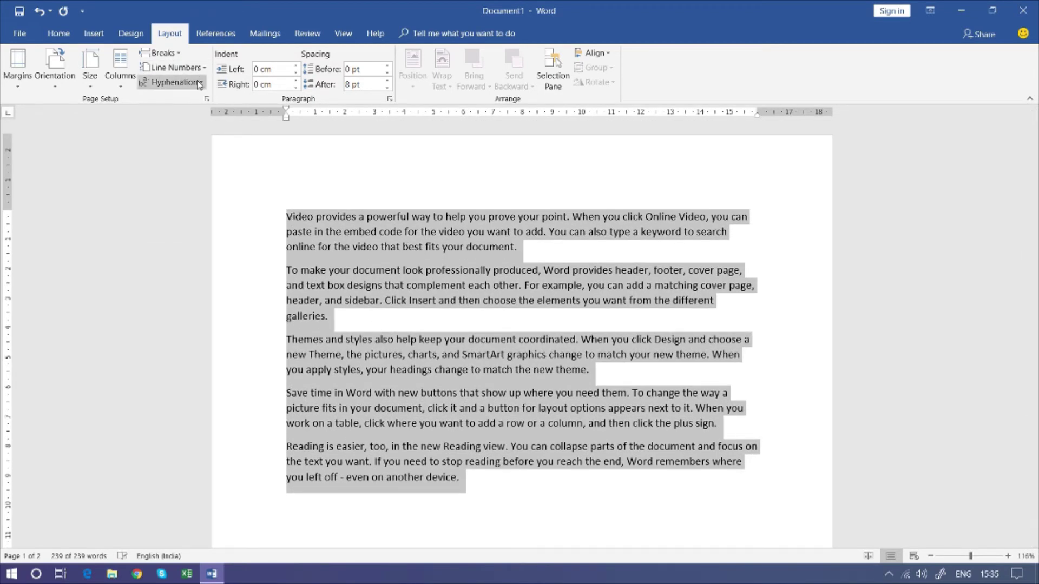
left_click(513, 339)
scroll(298, 375, "down", 3)
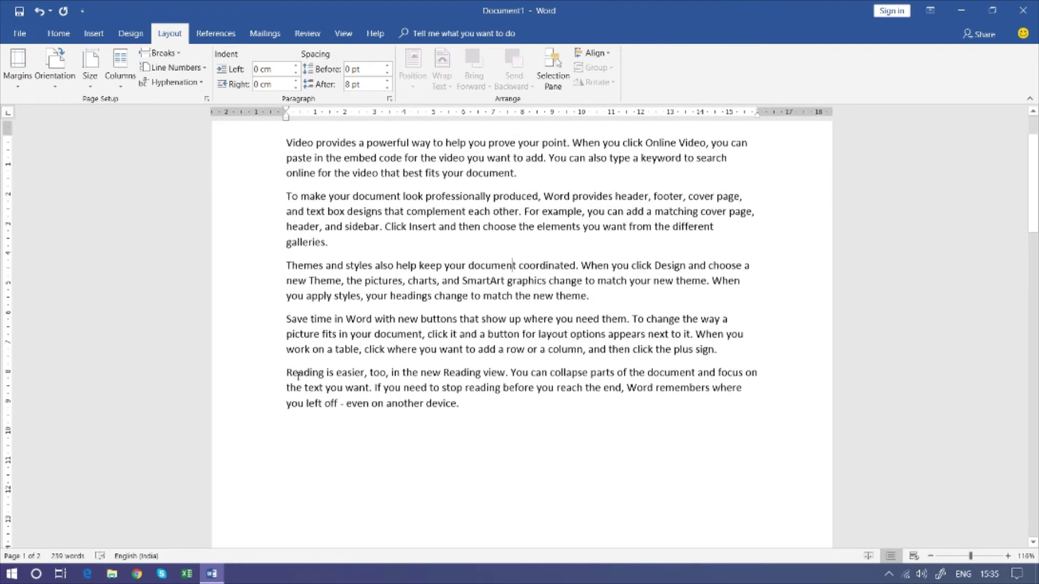
Apply Automatic hyphenation to the last paragraph, then reapply it from the Themes paragraph onward.
left_click_drag(268, 376, 281, 417)
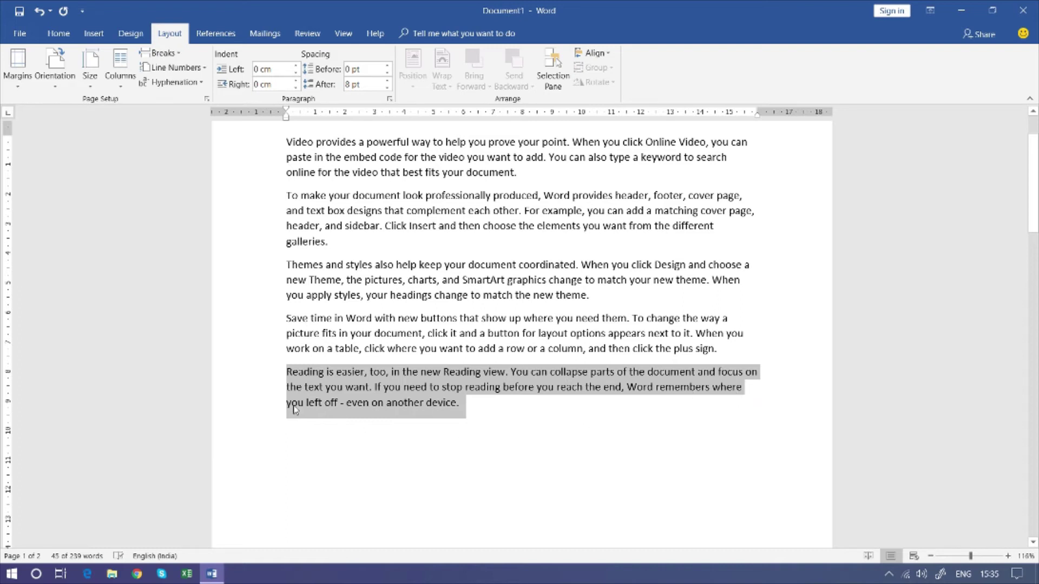
left_click(193, 83)
left_click(176, 116)
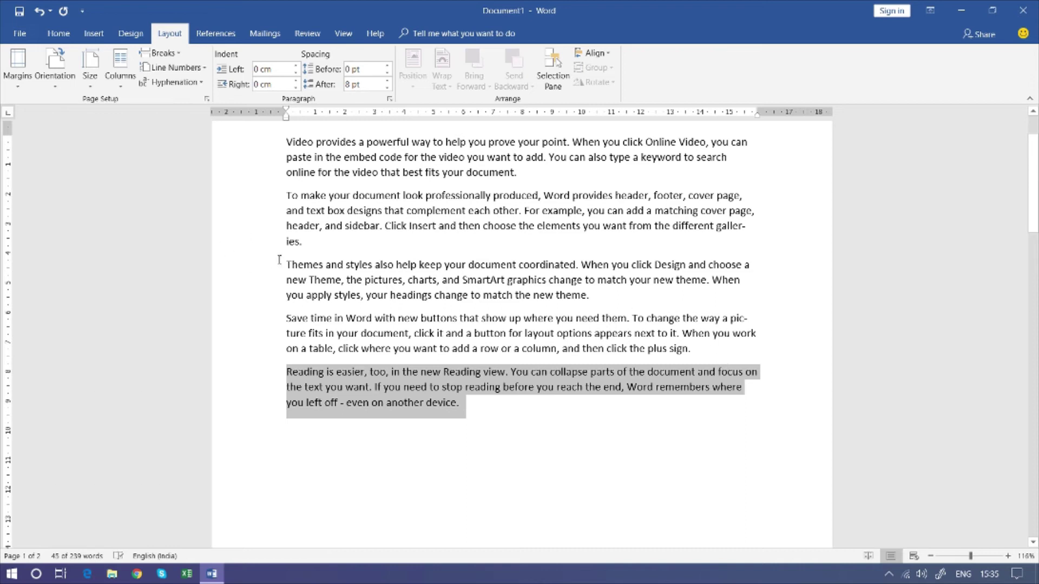
mouse_move(279, 261)
left_mouse_down()
mouse_move(408, 429)
mouse_move(477, 409)
left_mouse_up()
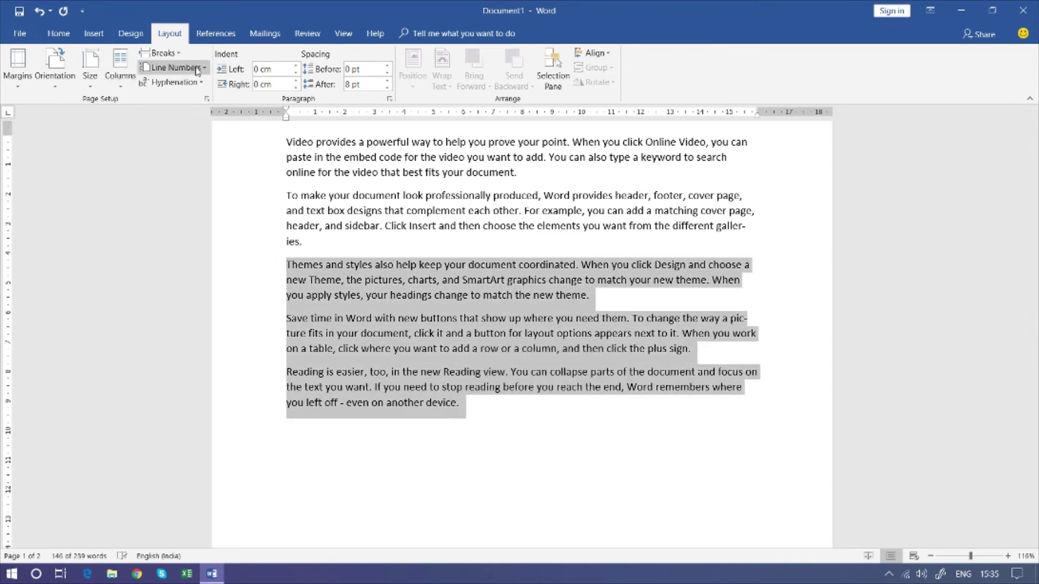
left_click(174, 82)
left_click(177, 102)
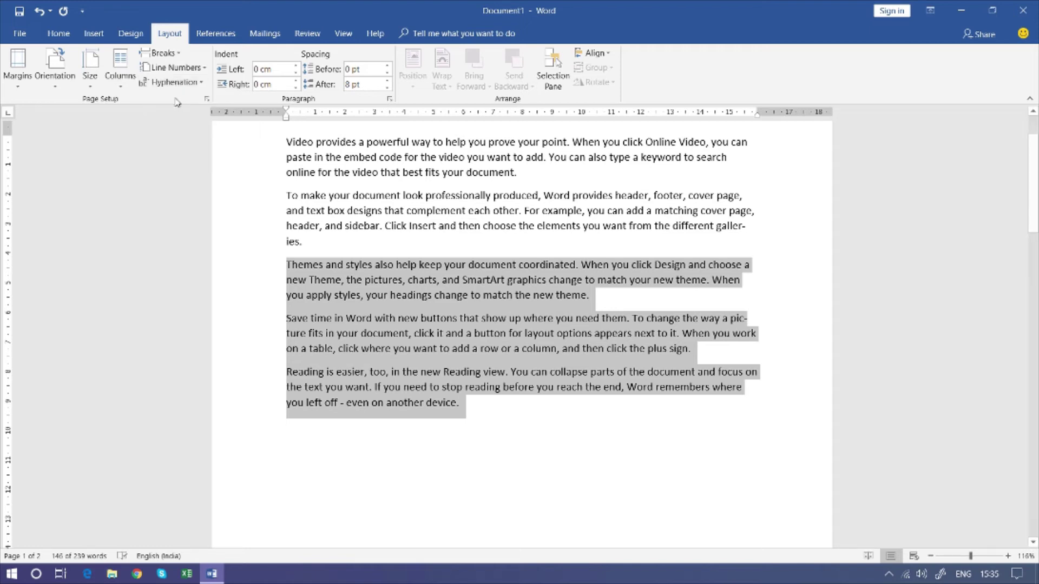
left_click(199, 84)
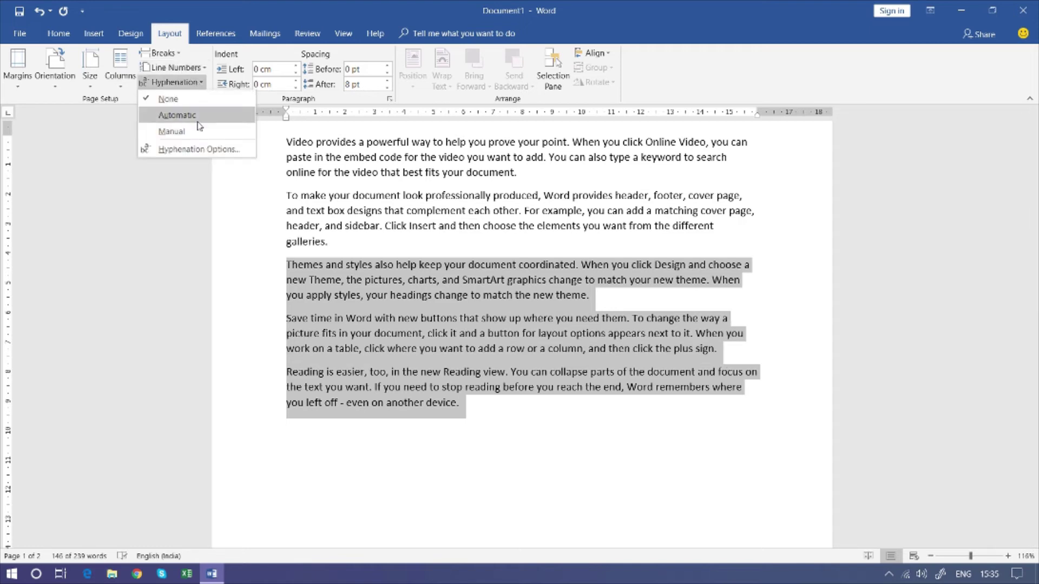
left_click(198, 120)
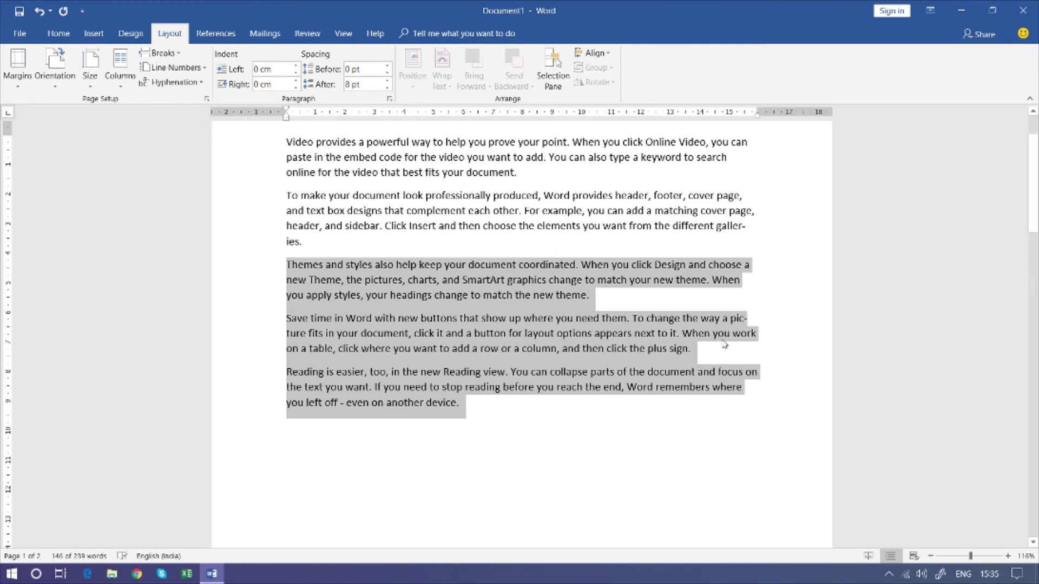
left_click(454, 371)
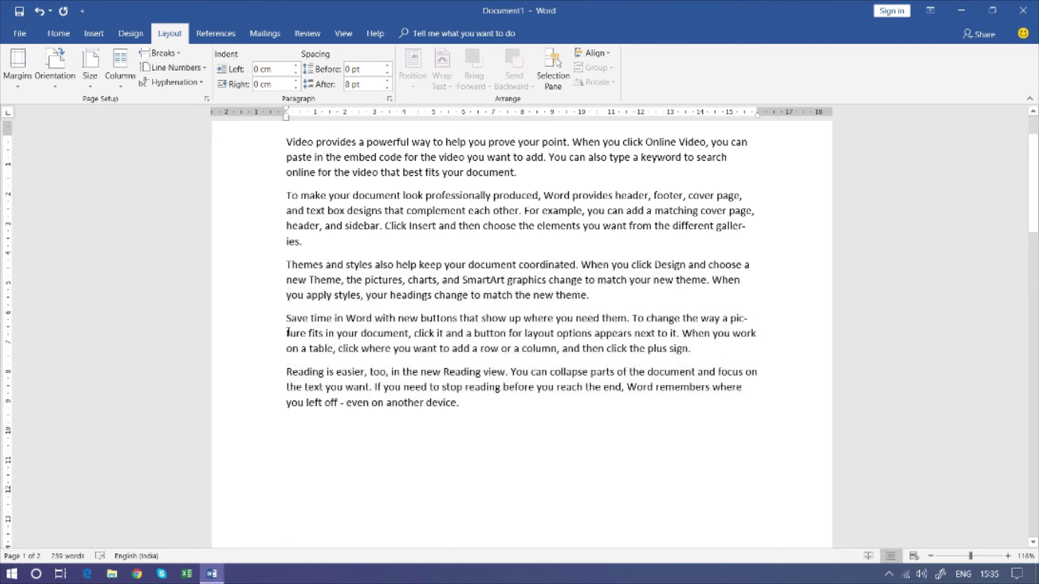
left_click_drag(731, 319, 741, 333)
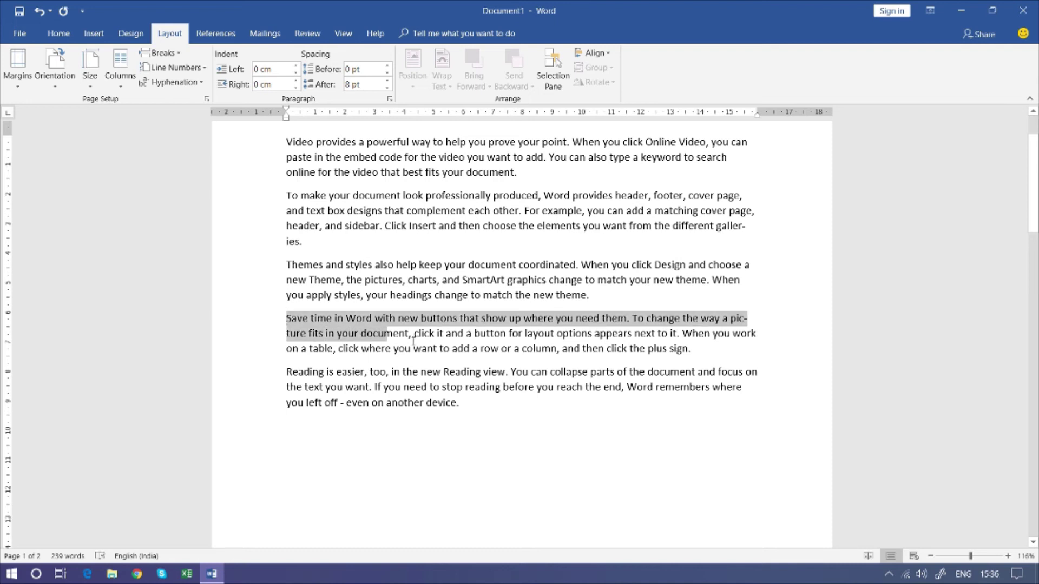
For the 'Save time in Word' paragraph, switch hyphenation to None, then back to Automatic.
left_click_drag(285, 319, 709, 350)
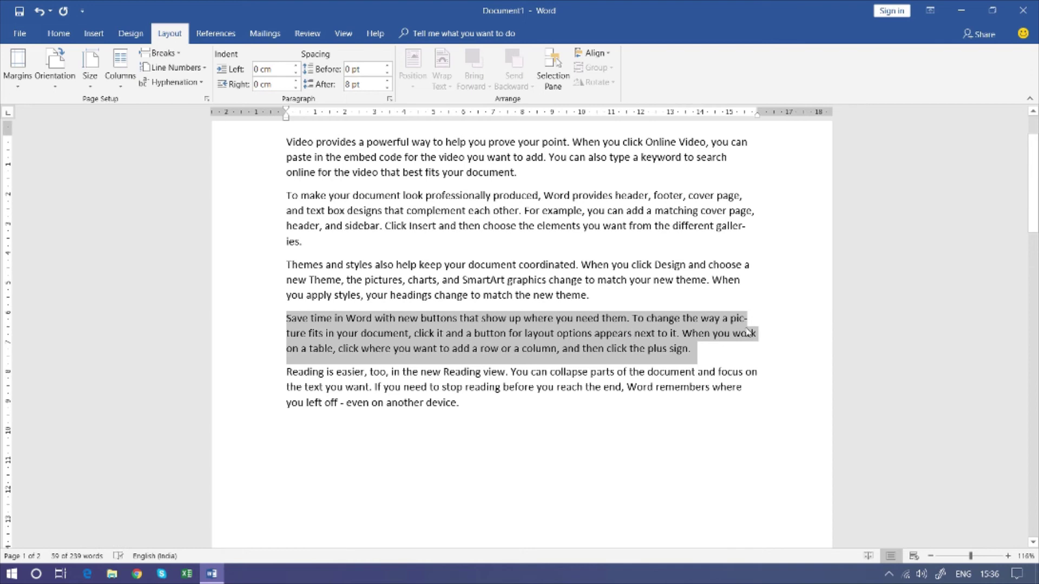
left_click(186, 82)
left_click(180, 102)
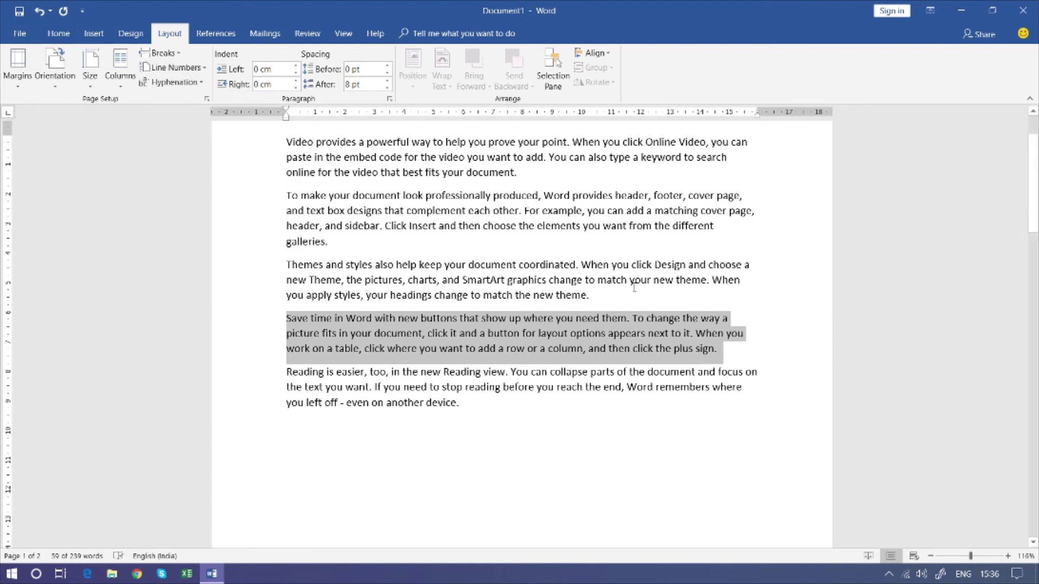
left_click(196, 85)
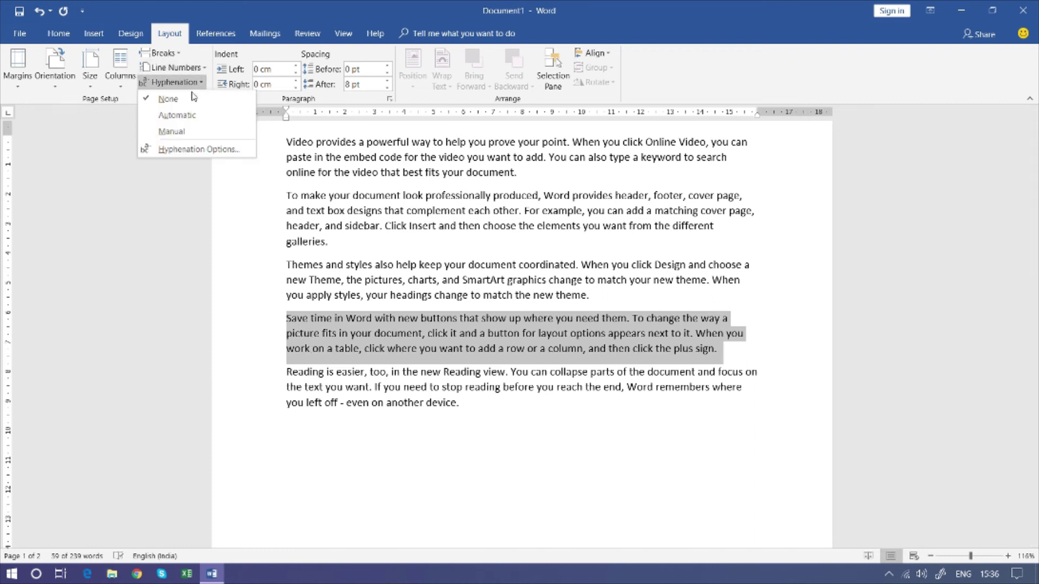
left_click(170, 119)
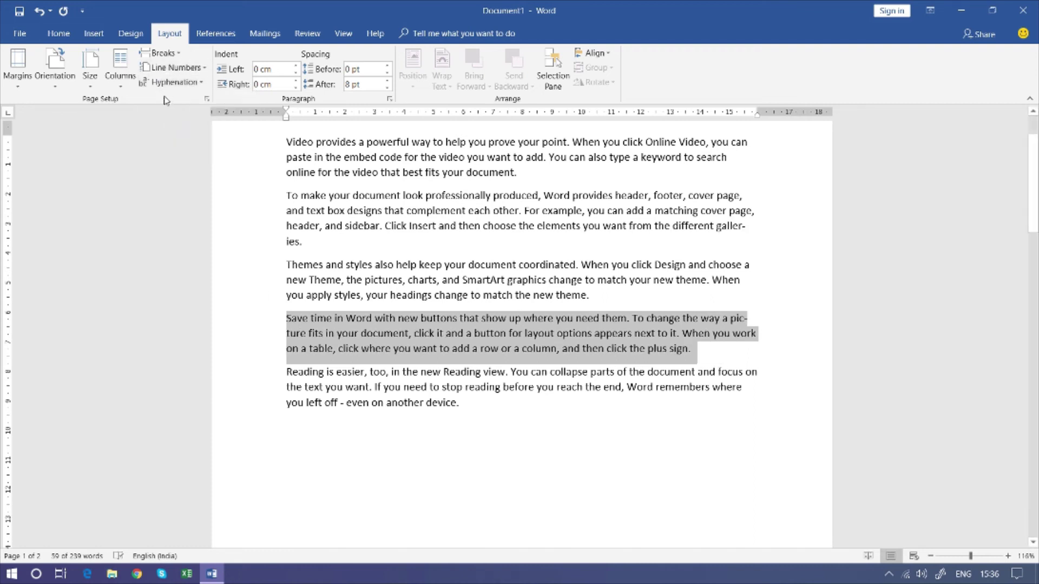
Run Manual hyphenation, dismiss the completion message, and set hyphenation to None.
left_click(172, 82)
left_click(170, 132)
left_click(526, 329)
left_click(172, 82)
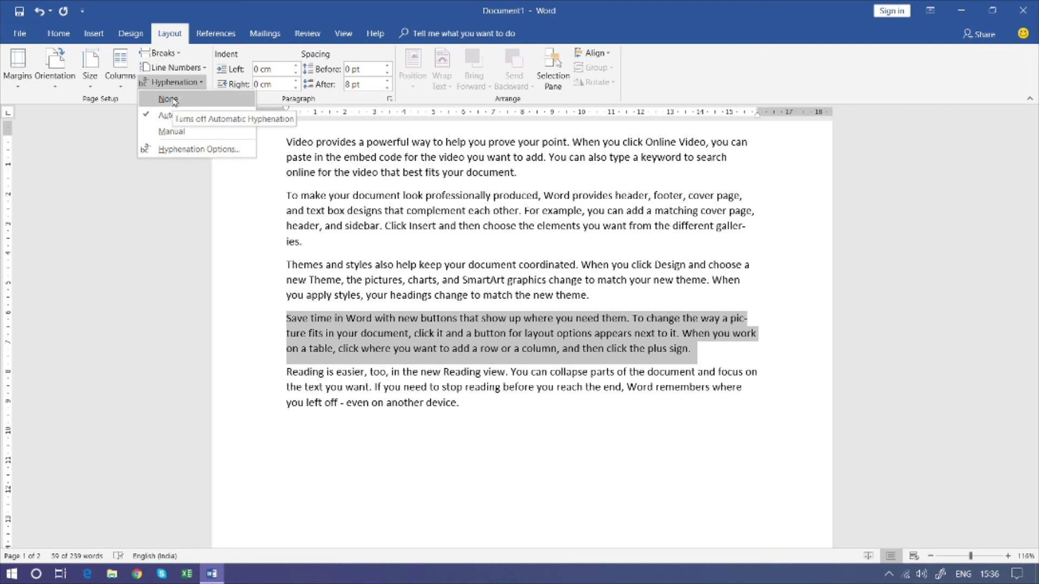
left_click(168, 99)
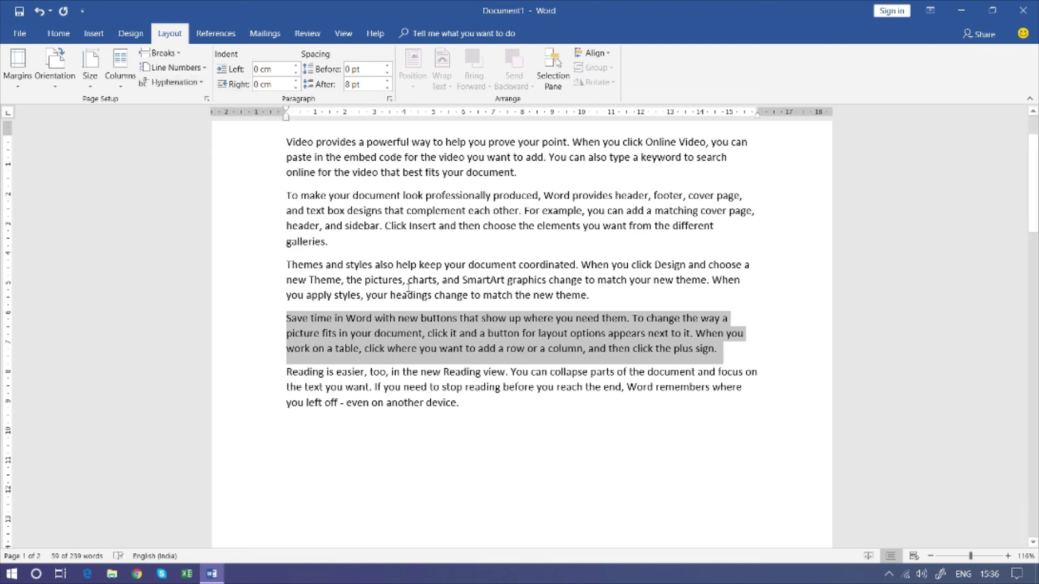